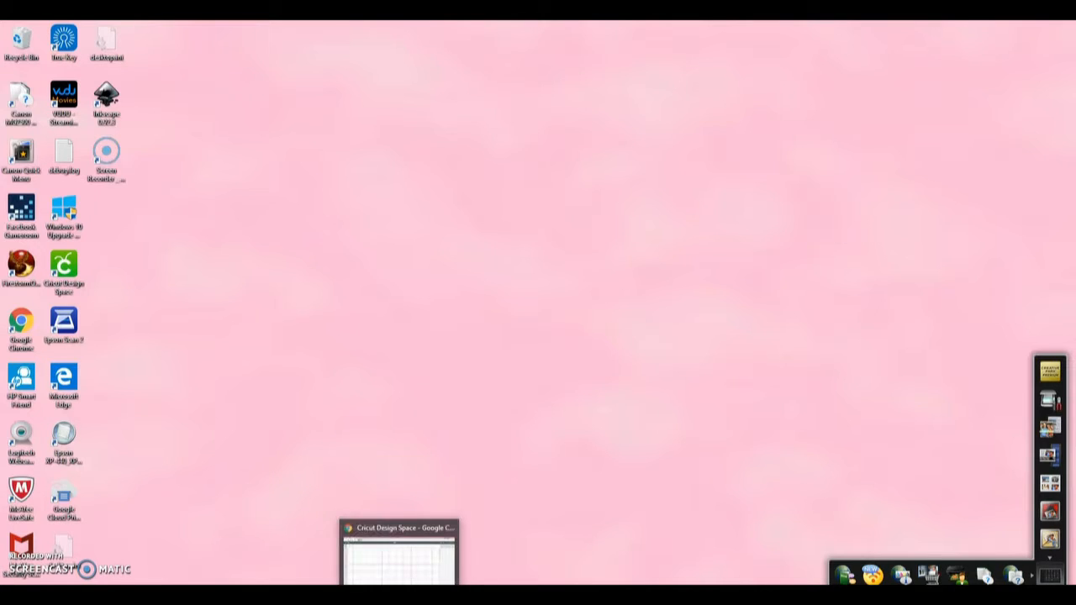
# - Switch to Cricut Design Space in Chrome and start an image upload that browses the computer for a file
pyautogui.click(399, 556)
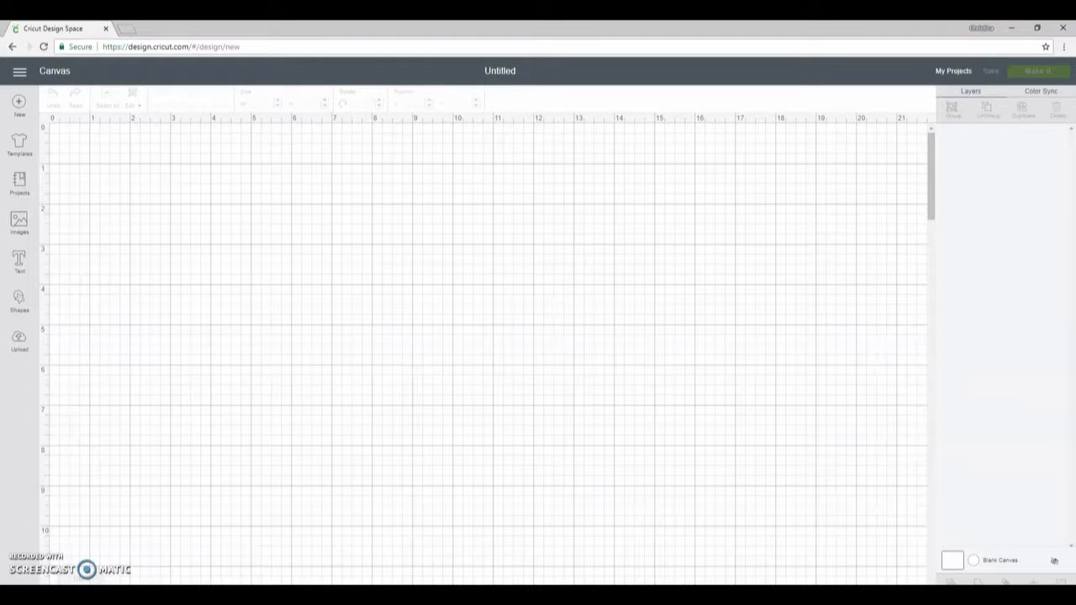
pyautogui.click(21, 340)
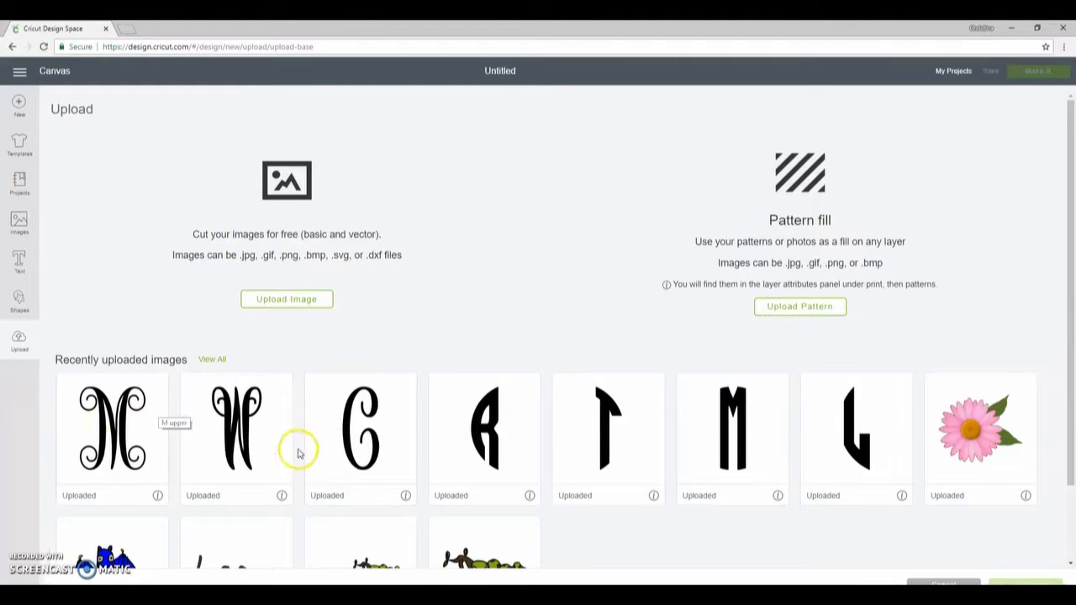
pyautogui.click(288, 300)
pyautogui.click(571, 330)
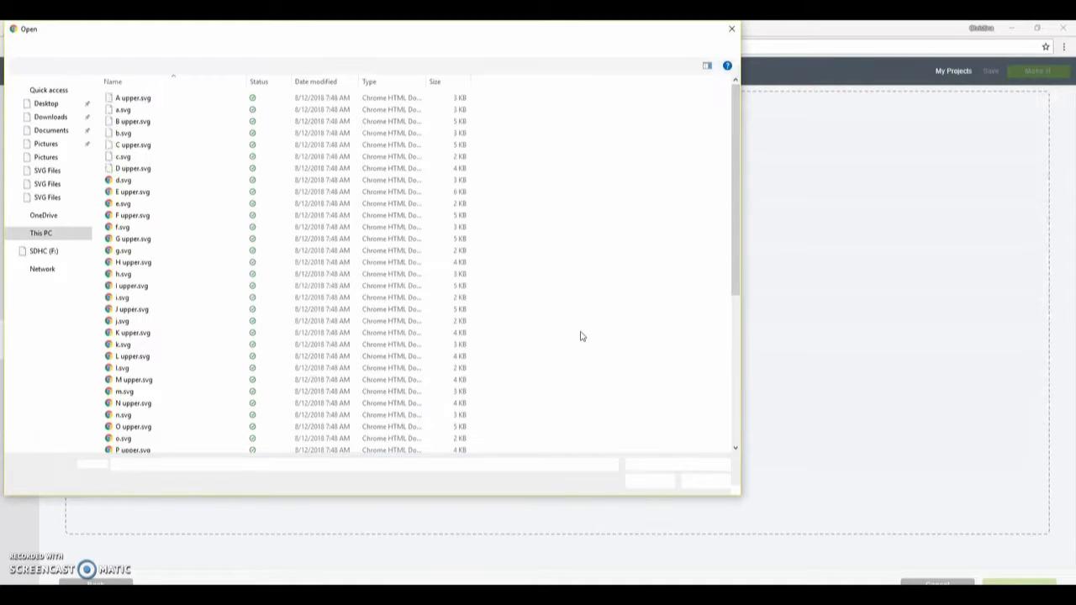
# - Open the SVG Files folder of CircleMonogram, inside Purchased SVG's in Pictures
pyautogui.click(67, 144)
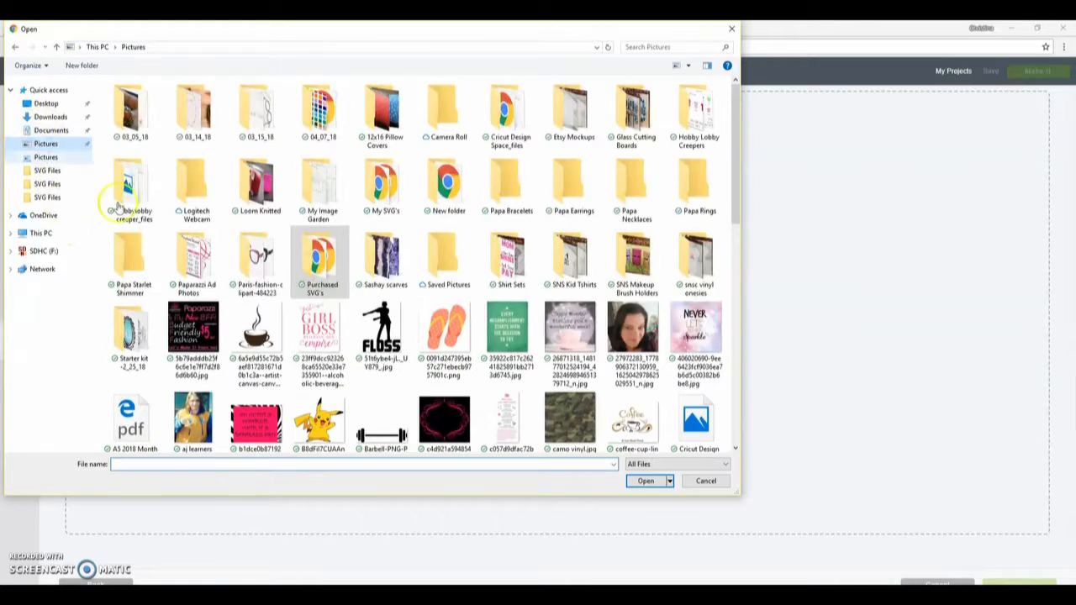
pyautogui.click(380, 192)
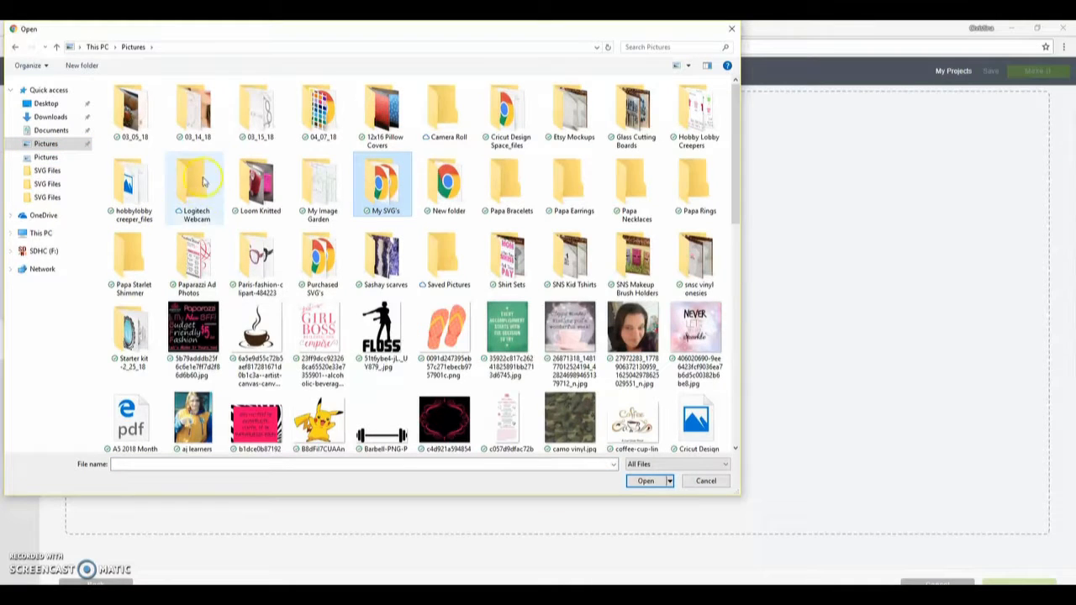
pyautogui.click(336, 265)
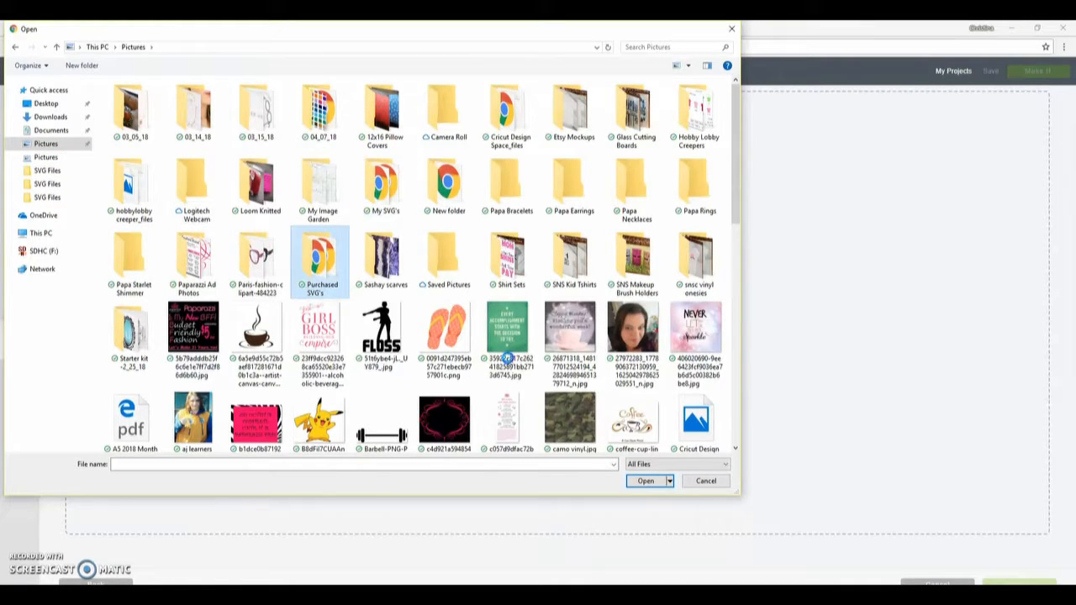
pyautogui.click(508, 360)
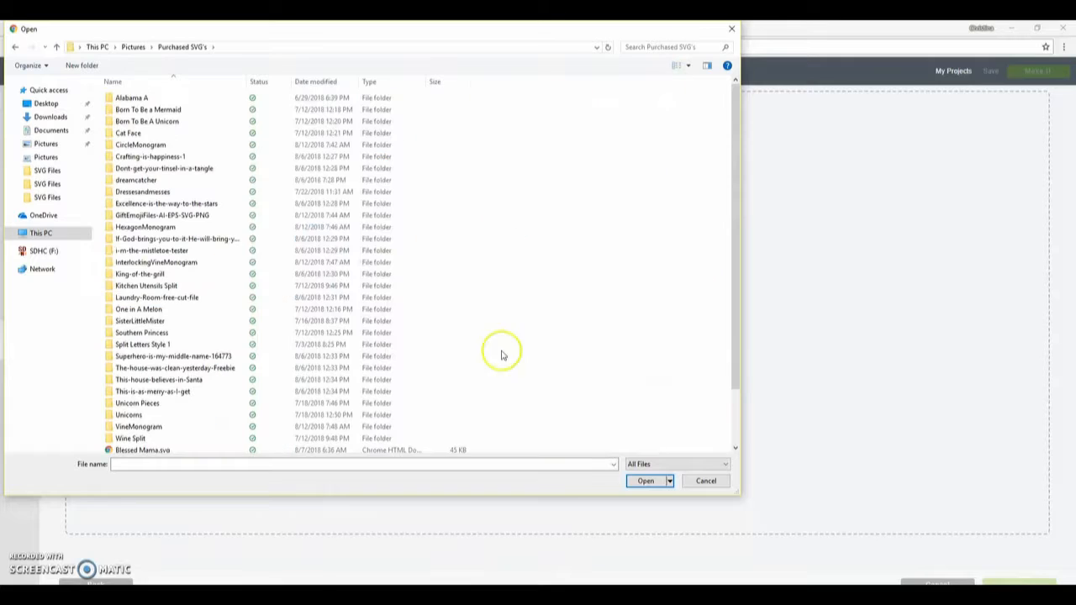
pyautogui.click(151, 146)
pyautogui.doubleClick(151, 146)
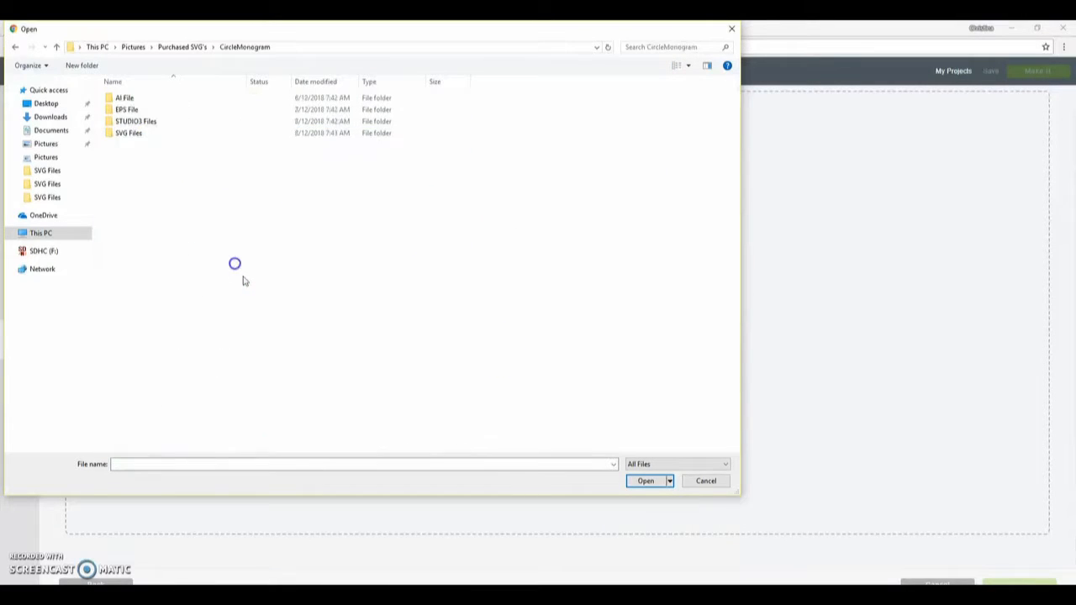
pyautogui.click(127, 135)
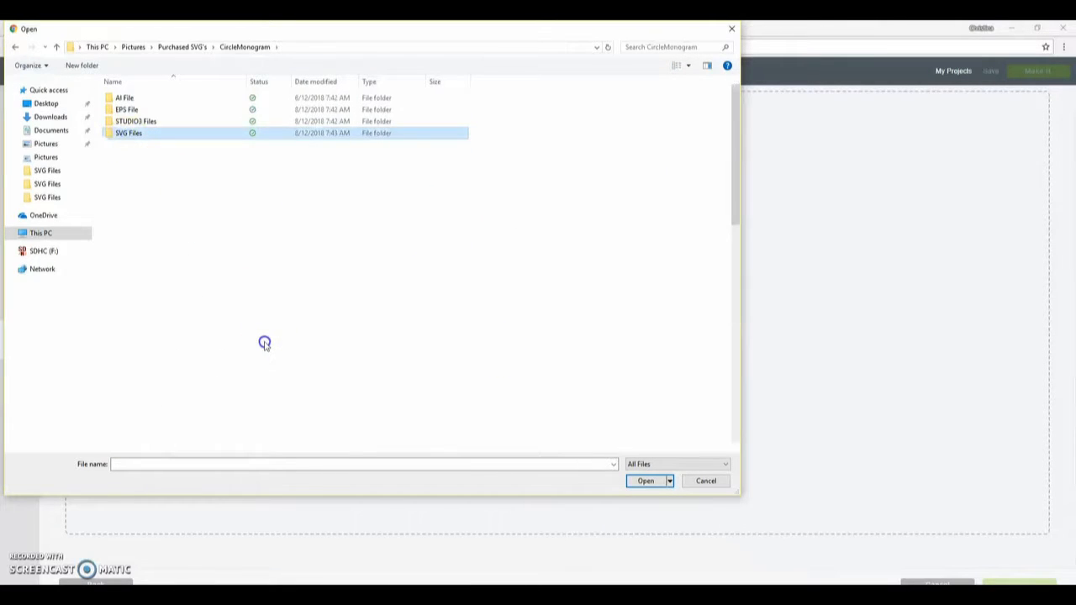
pyautogui.press('Return')
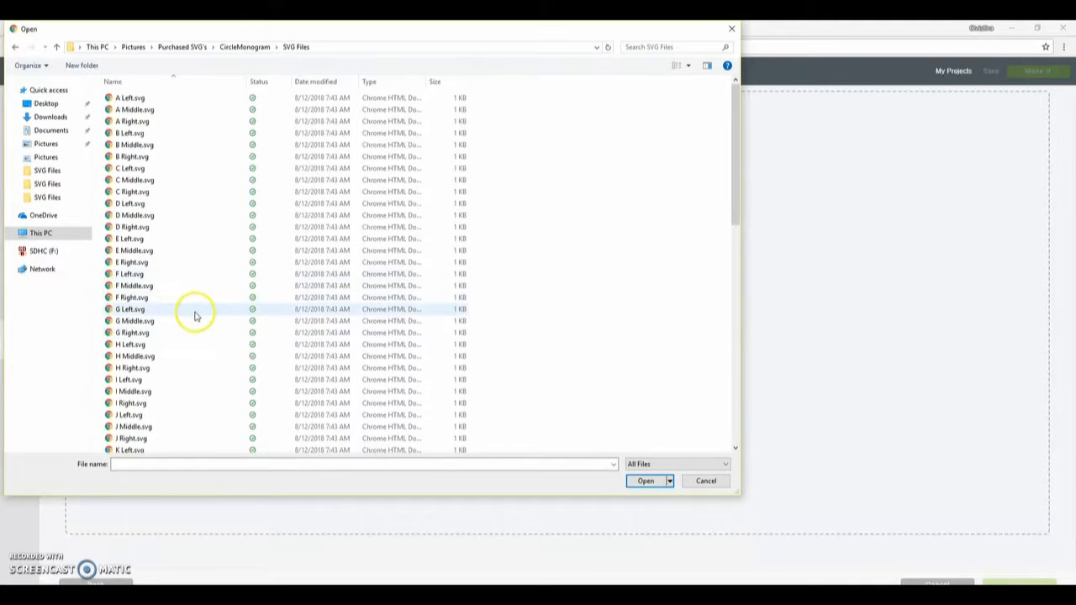
# - Look through the left, middle and right letter SVG files and leave the file selection without choosing one
pyautogui.scroll(-3, 197, 316)
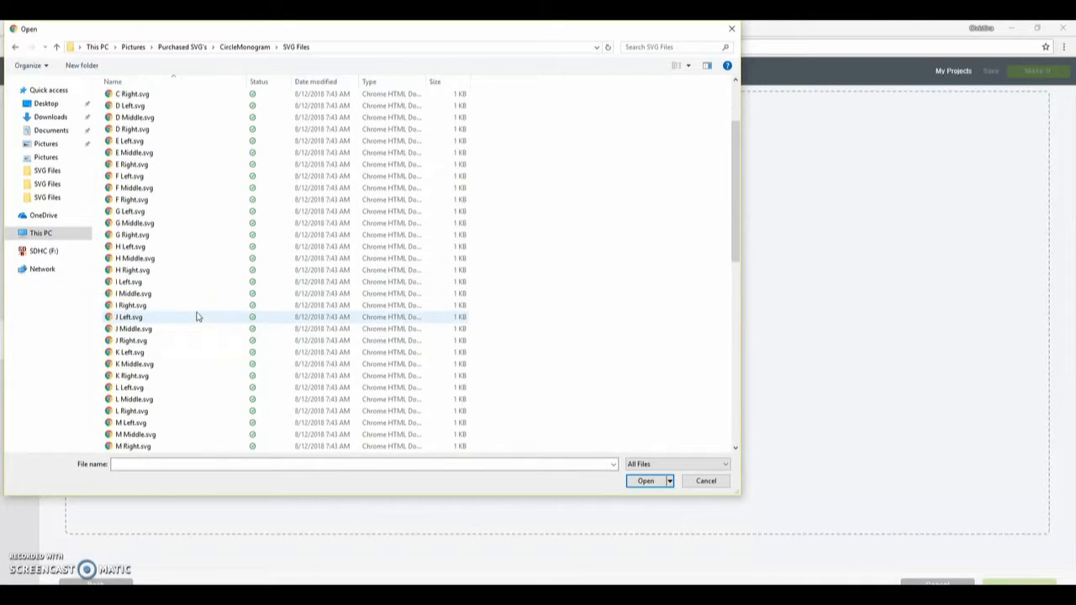
pyautogui.scroll(-4, 196, 316)
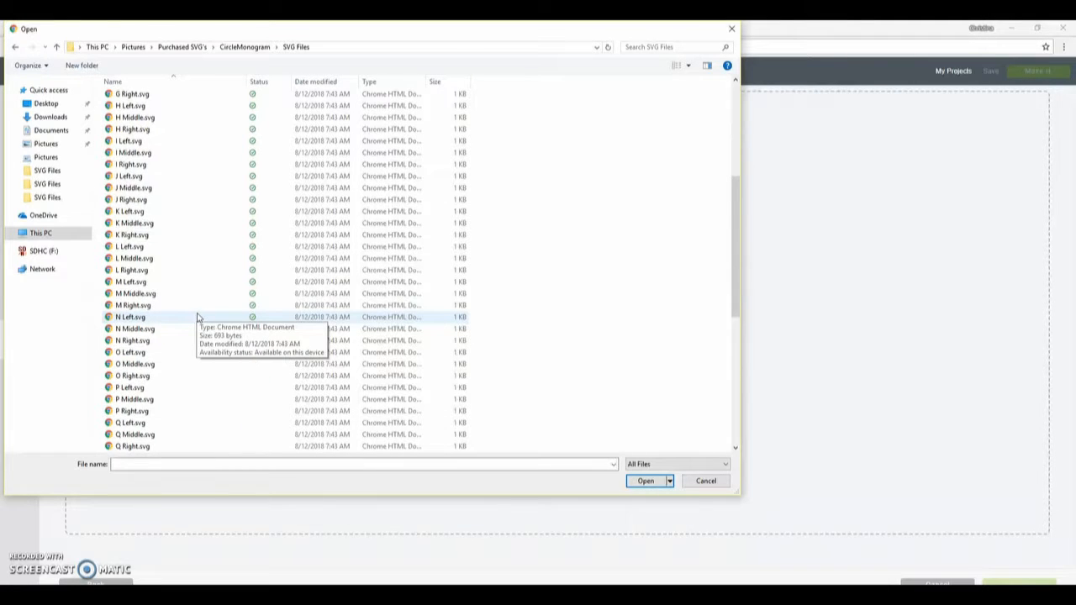
pyautogui.scroll(-1, 196, 316)
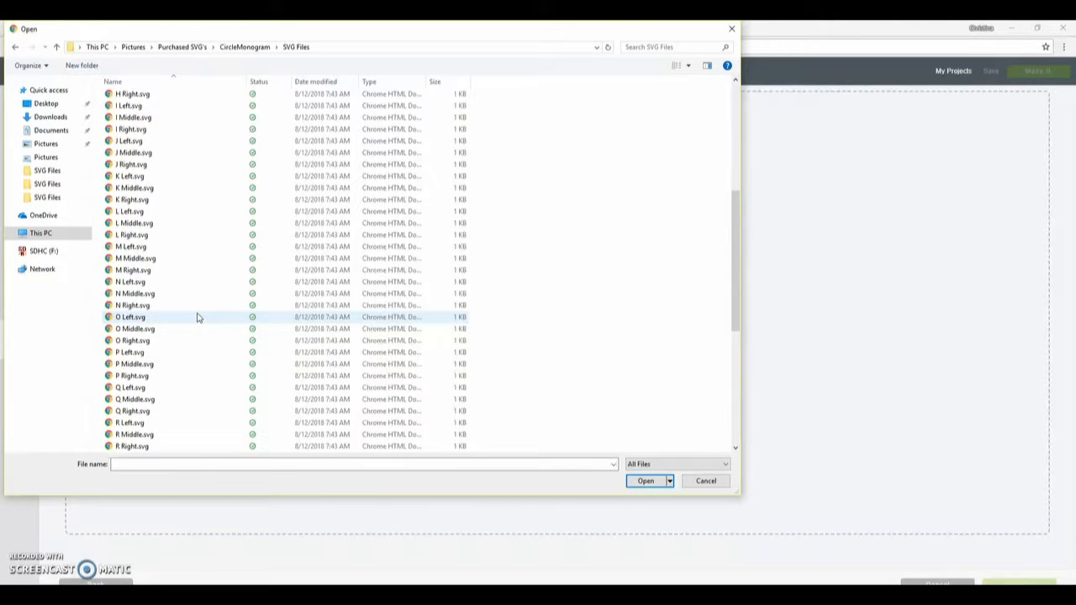
pyautogui.scroll(-3, 197, 316)
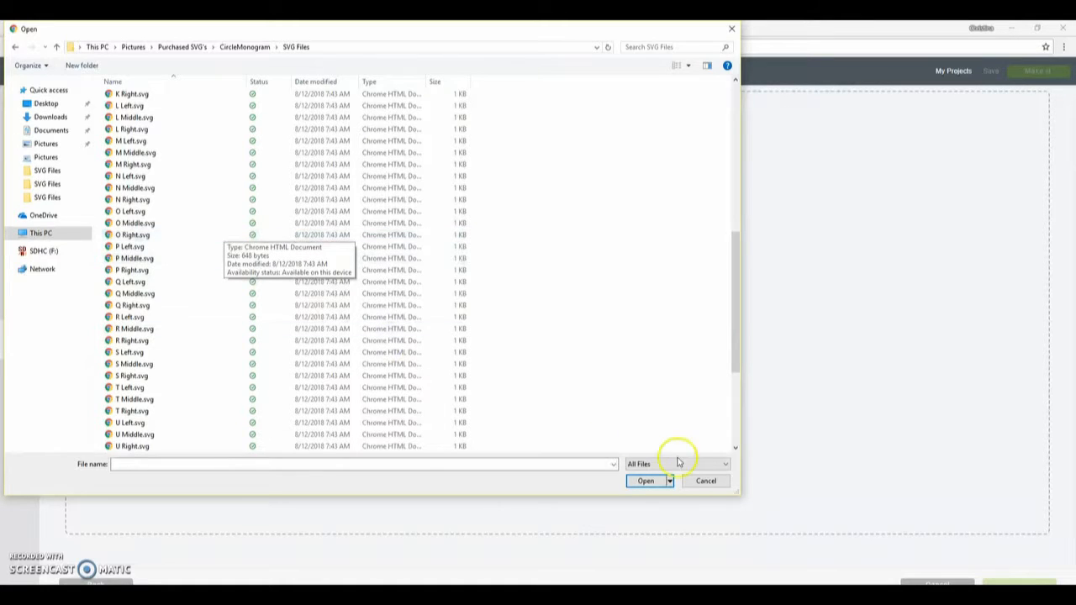
pyautogui.click(704, 482)
pyautogui.click(542, 328)
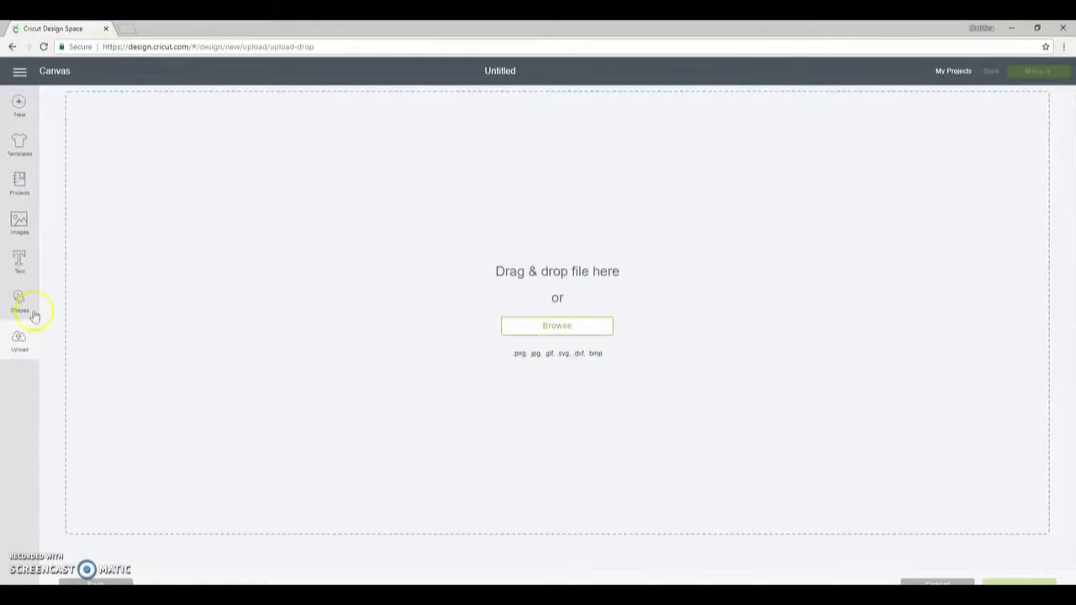
# - Insert the recently uploaded R Left, T Right and M Middle letter images onto the canvas
pyautogui.click(30, 339)
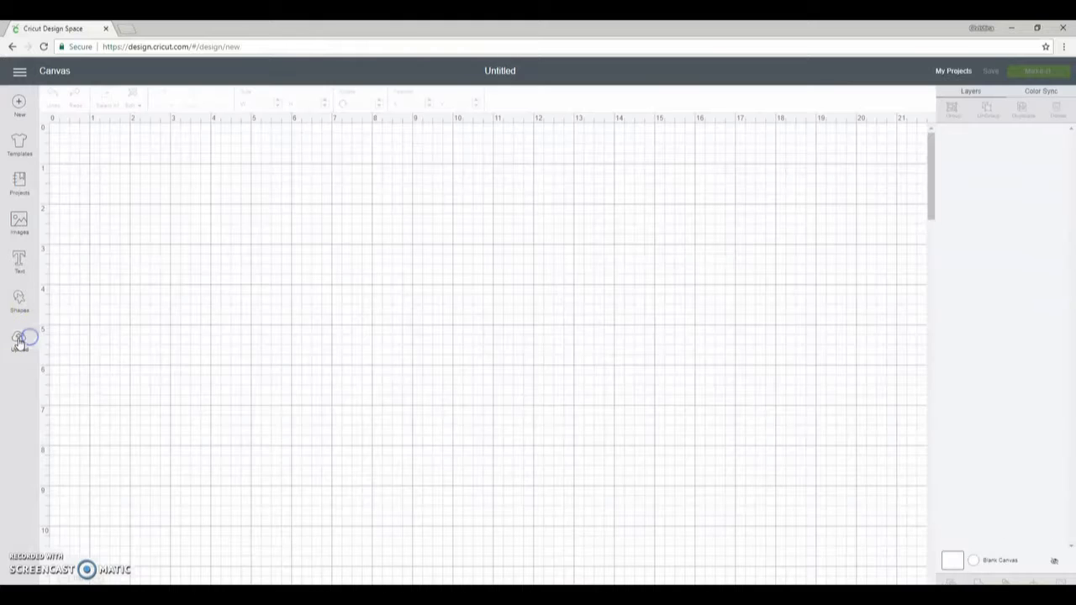
pyautogui.click(30, 339)
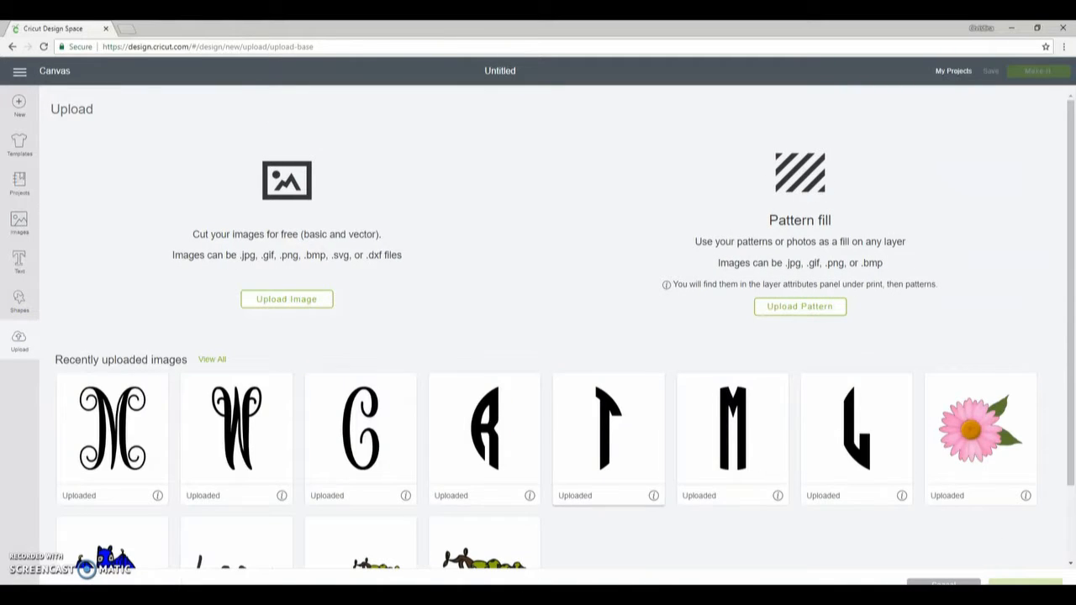
pyautogui.click(499, 488)
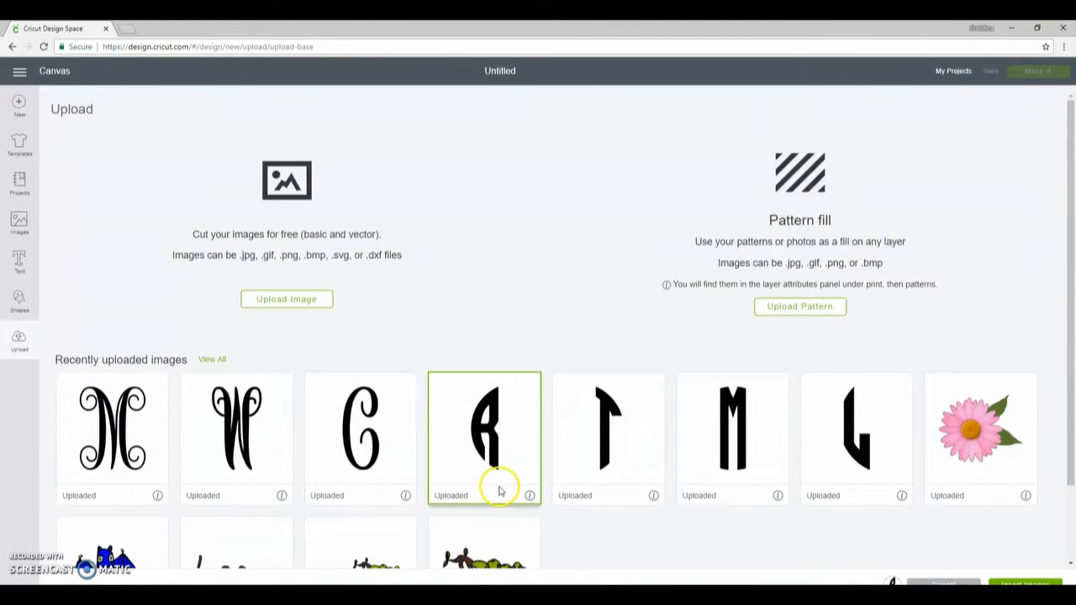
pyautogui.click(597, 443)
pyautogui.click(730, 431)
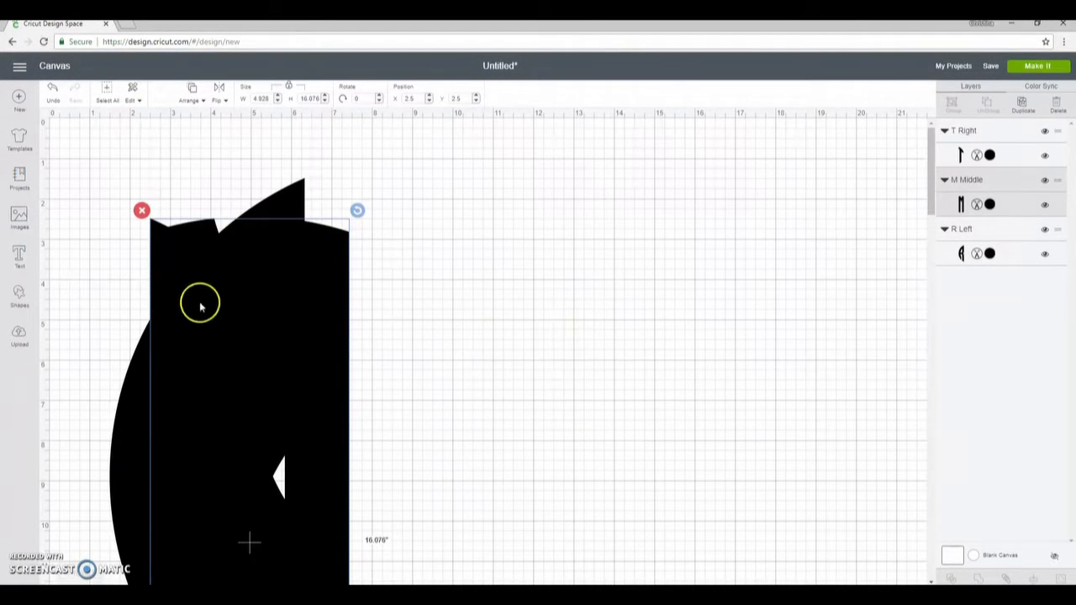
# - Arrange the letters side by side as R, M, T with their outer edges forming a circle monogram
pyautogui.moveTo(228, 312); pyautogui.dragTo(639, 223)
pyautogui.moveTo(329, 290); pyautogui.dragTo(463, 219)
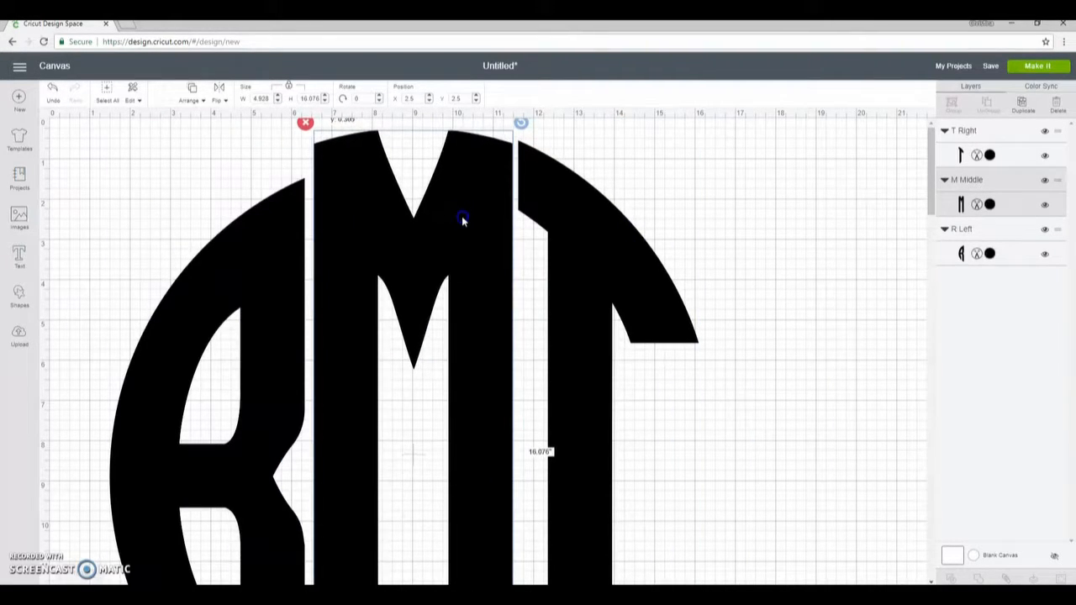
pyautogui.moveTo(285, 239); pyautogui.dragTo(283, 232)
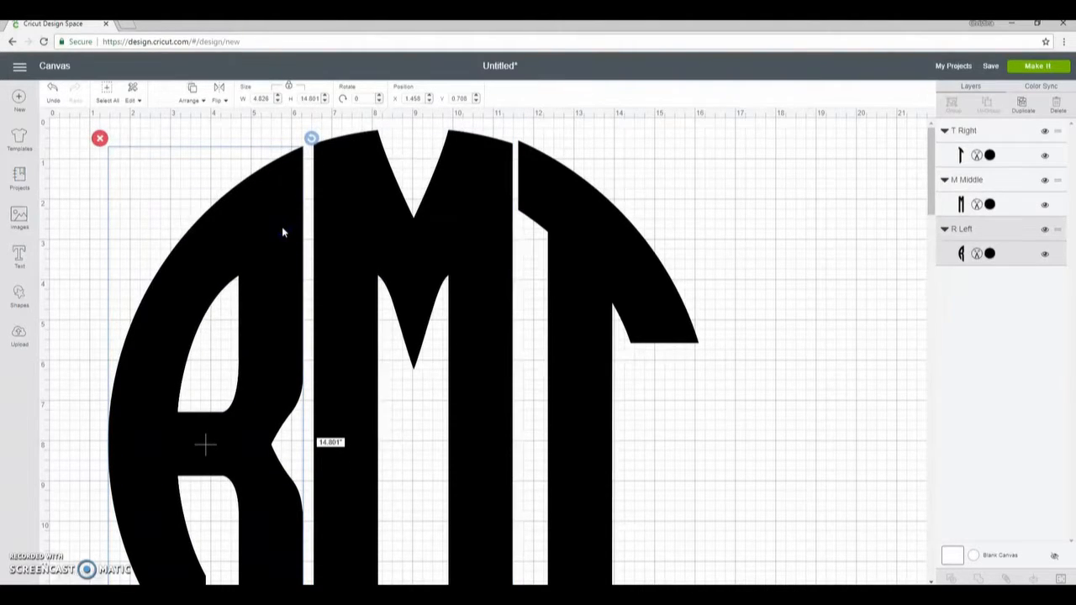
# - Select all three letters together and scale them down to about 4.18 by 4.59 inches
pyautogui.keyDown('shift'); pyautogui.click(497, 238); pyautogui.keyUp('shift')
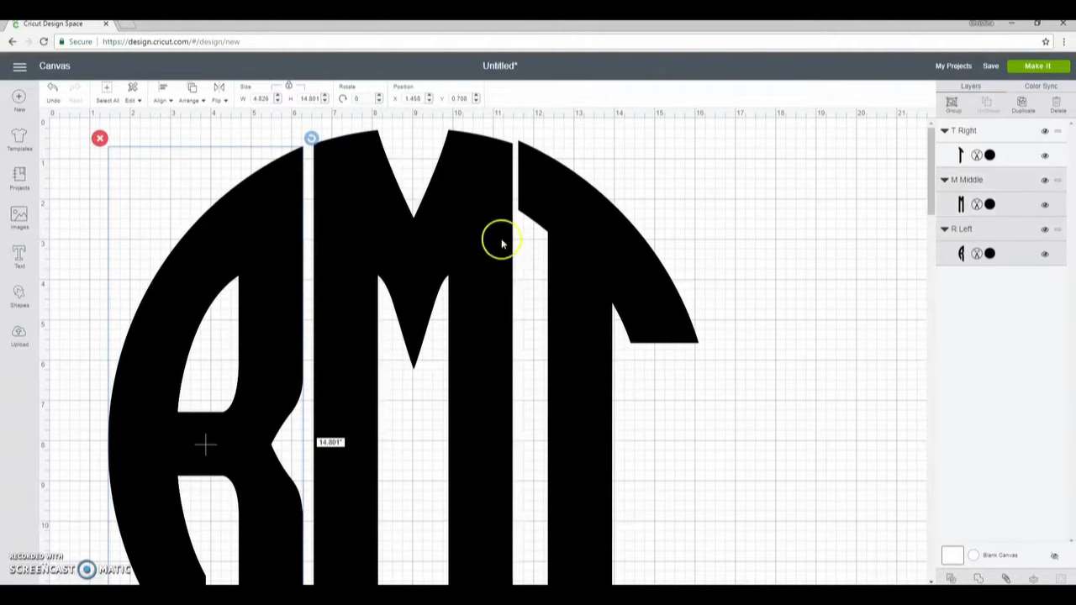
pyautogui.keyDown('shift'); pyautogui.click(567, 233); pyautogui.keyUp('shift')
pyautogui.scroll(-5, 749, 370)
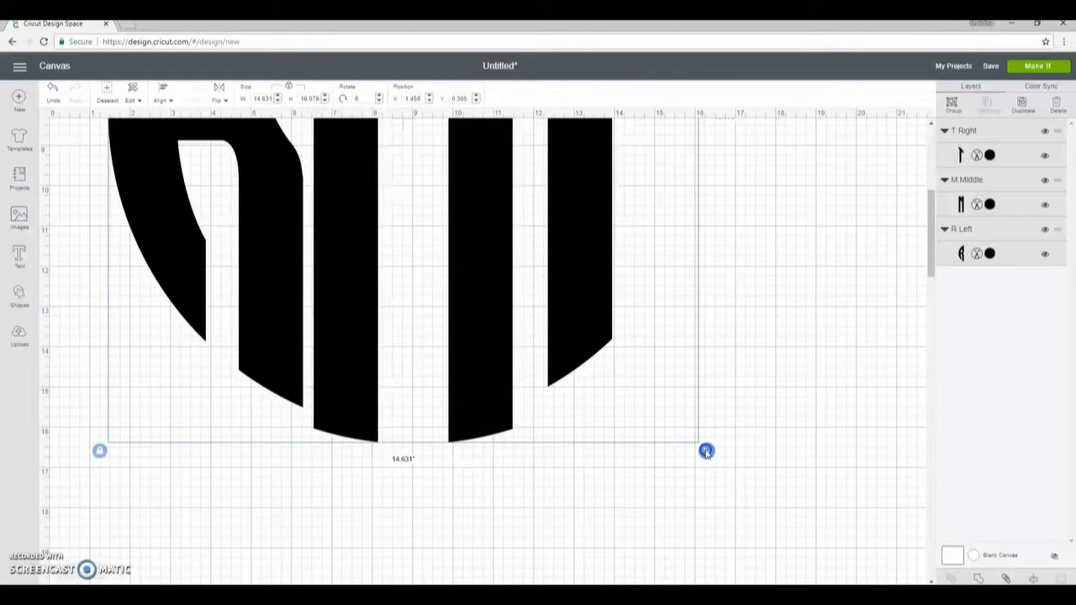
pyautogui.moveTo(706, 451); pyautogui.dragTo(411, 231)
pyautogui.scroll(5, 478, 401)
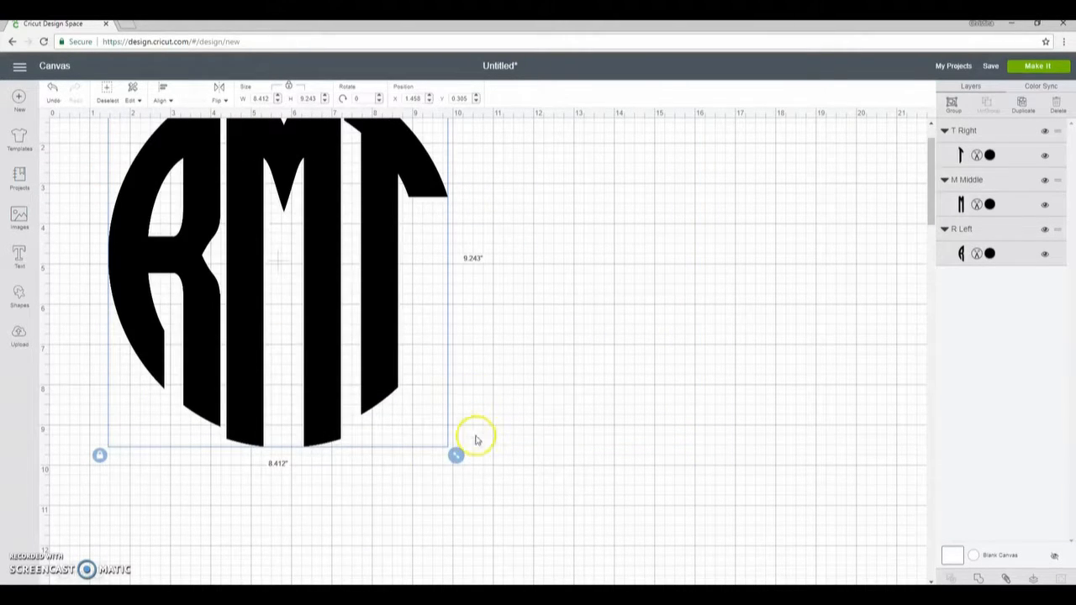
pyautogui.moveTo(457, 454); pyautogui.dragTo(287, 269)
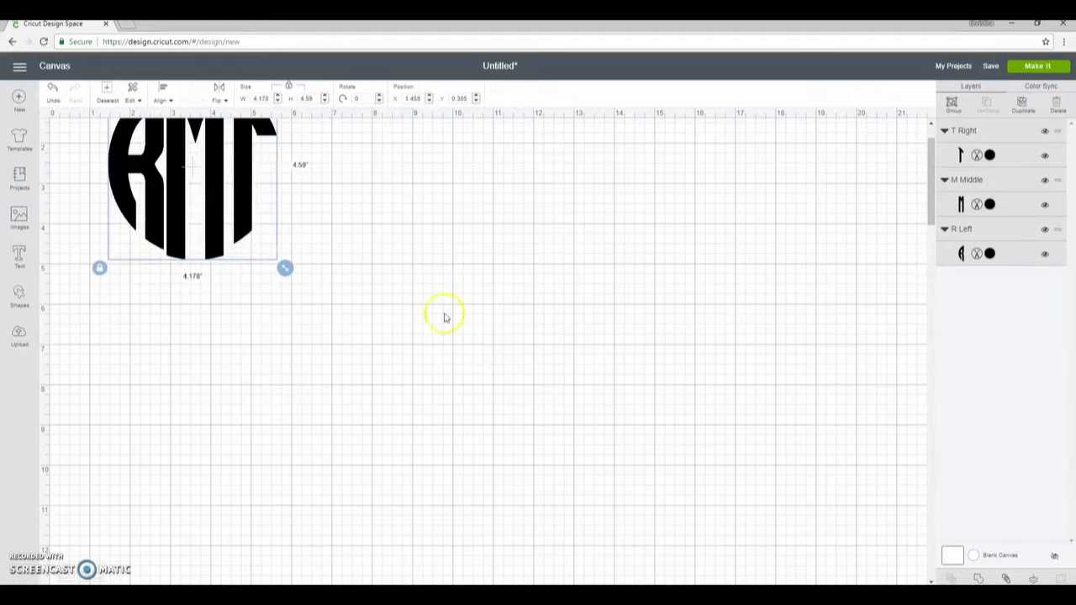
pyautogui.scroll(2, 488, 348)
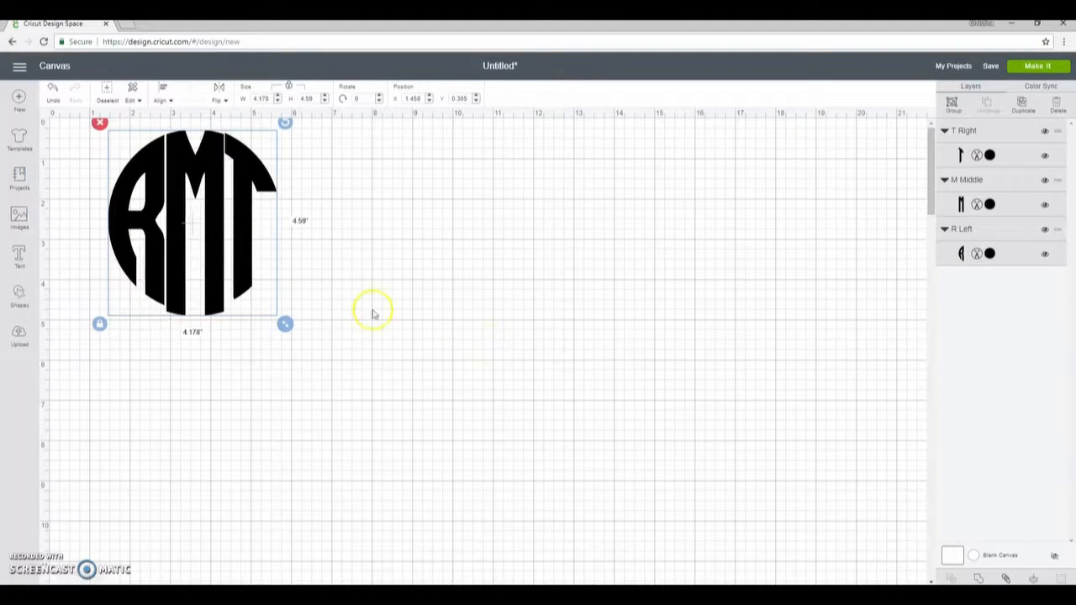
# - Move the monogram to about X 8.56, Y 0.92 and shrink it to about 2.85 inches tall
pyautogui.moveTo(248, 251); pyautogui.dragTo(534, 274)
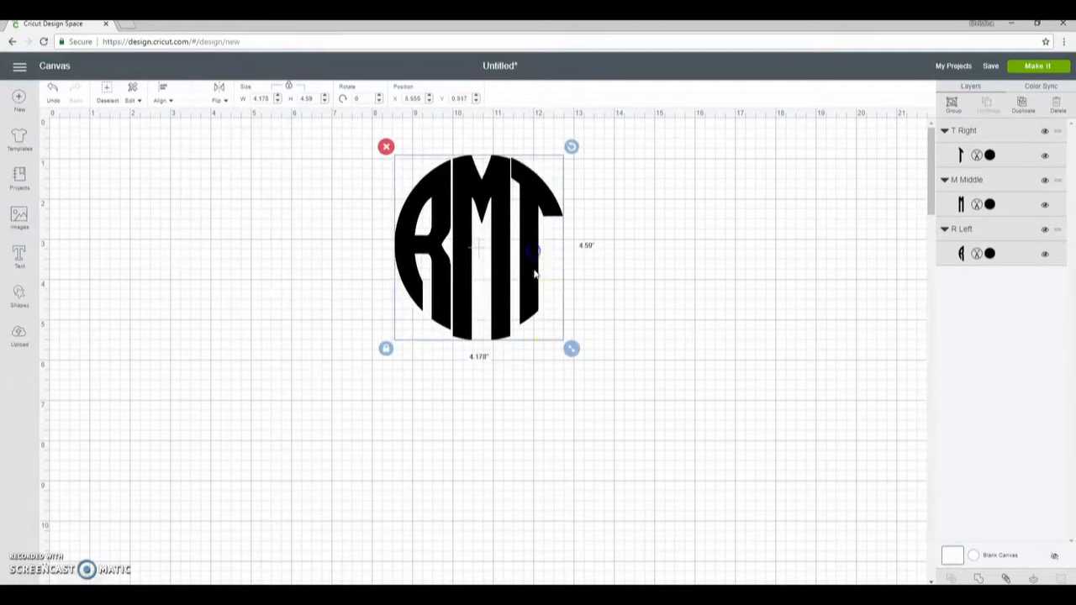
pyautogui.moveTo(571, 351); pyautogui.dragTo(506, 278)
pyautogui.click(400, 377)
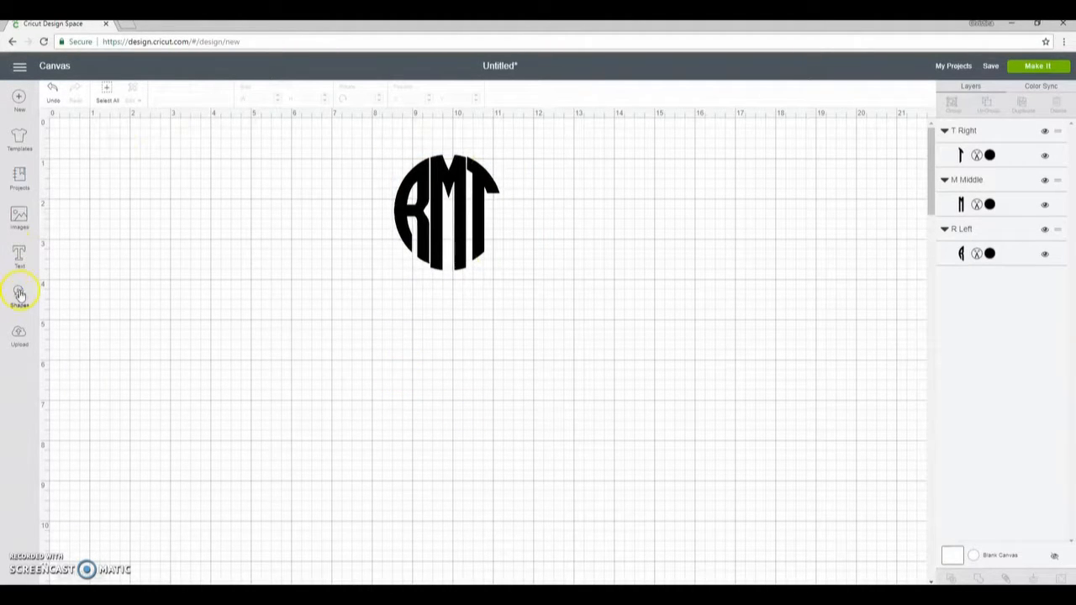
# - Widen the gaps in the monogram by moving the T slightly right and the R slightly left of the M
pyautogui.click(479, 234)
pyautogui.moveTo(479, 233); pyautogui.dragTo(485, 232)
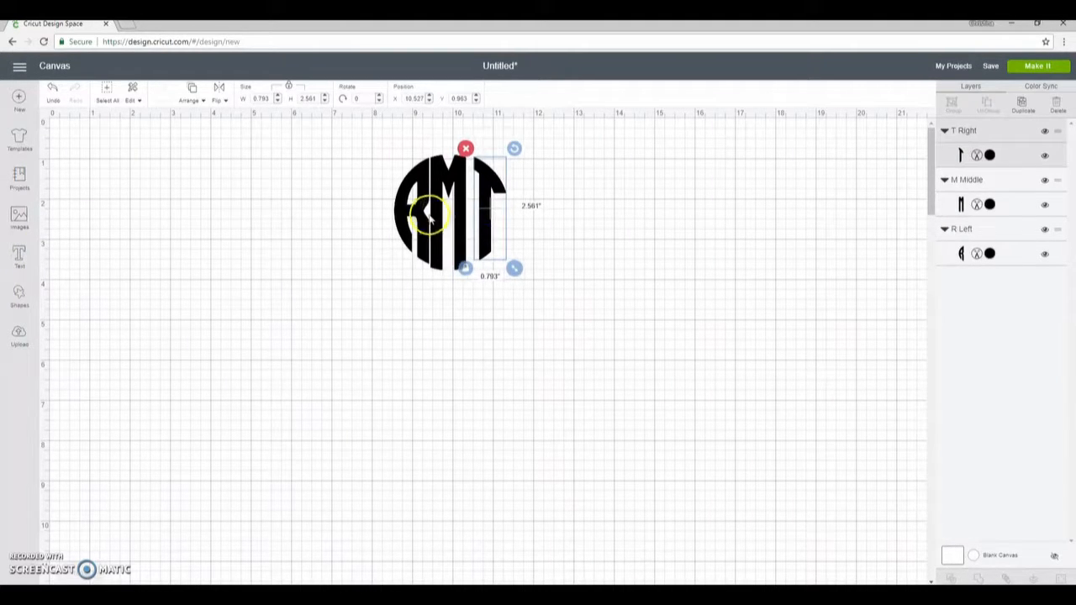
pyautogui.moveTo(412, 217); pyautogui.dragTo(418, 221)
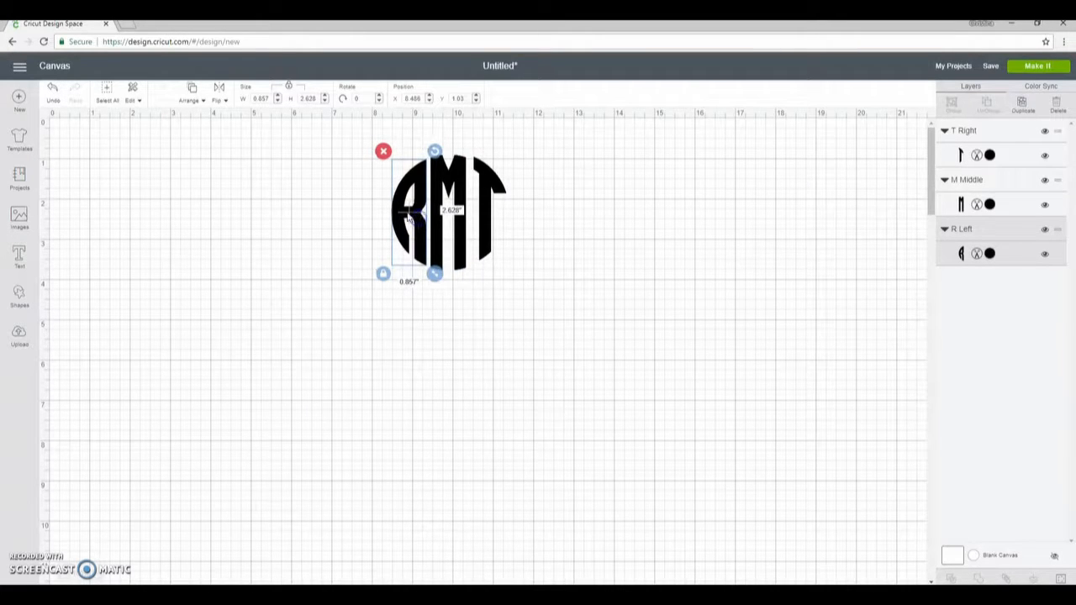
# - Add a circle shape to the canvas and set its width to 5 inches
pyautogui.click(20, 294)
pyautogui.click(103, 216)
pyautogui.click(274, 336)
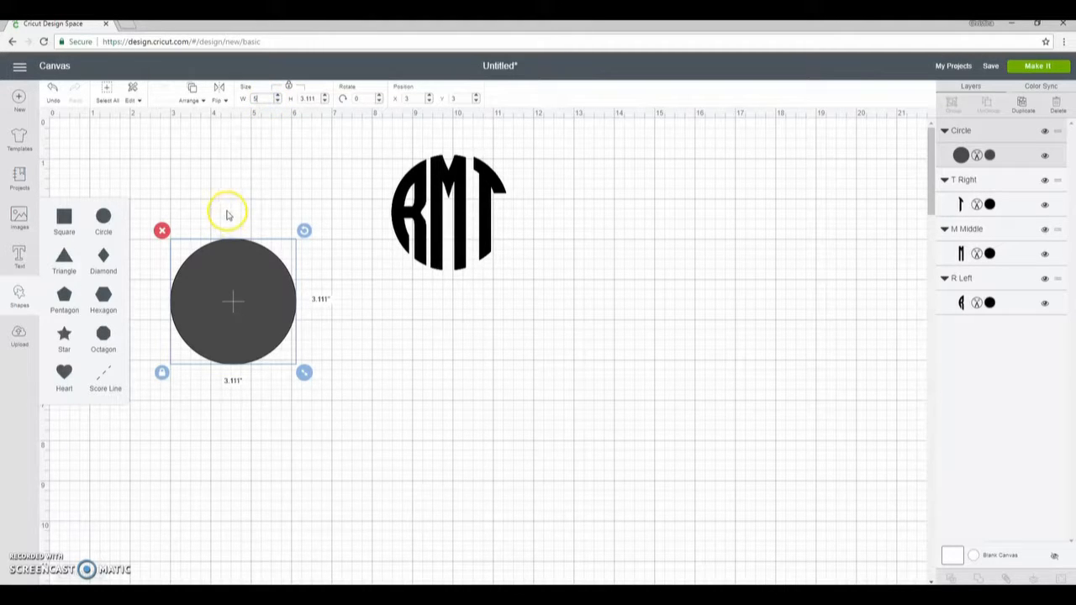
pyautogui.press('Return')
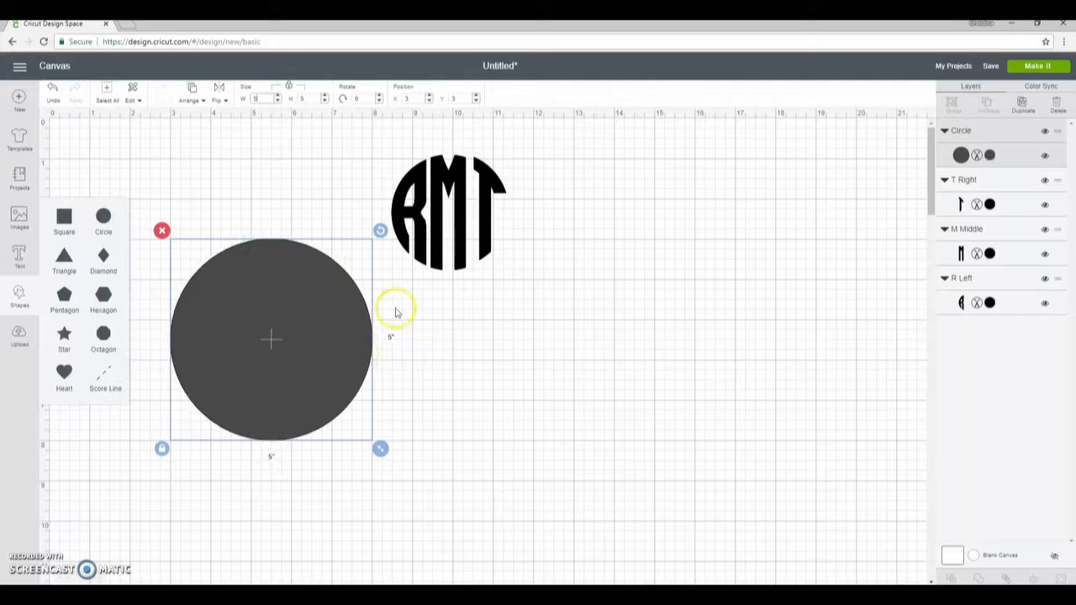
# - Move the M onto the circle and send the circle behind all the letters
pyautogui.moveTo(438, 192); pyautogui.dragTo(294, 290)
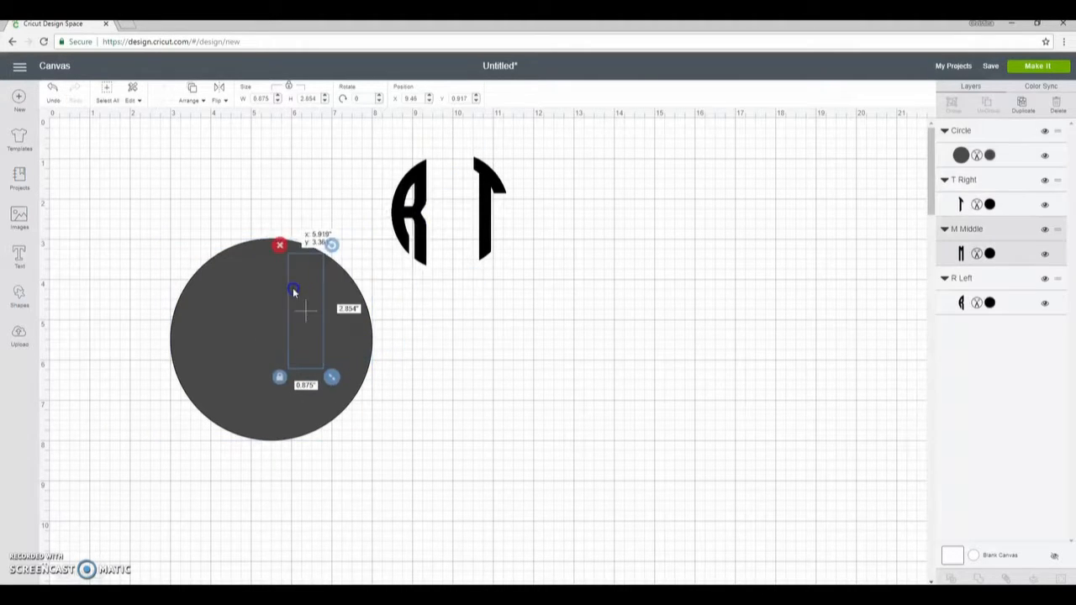
pyautogui.rightClick(336, 343)
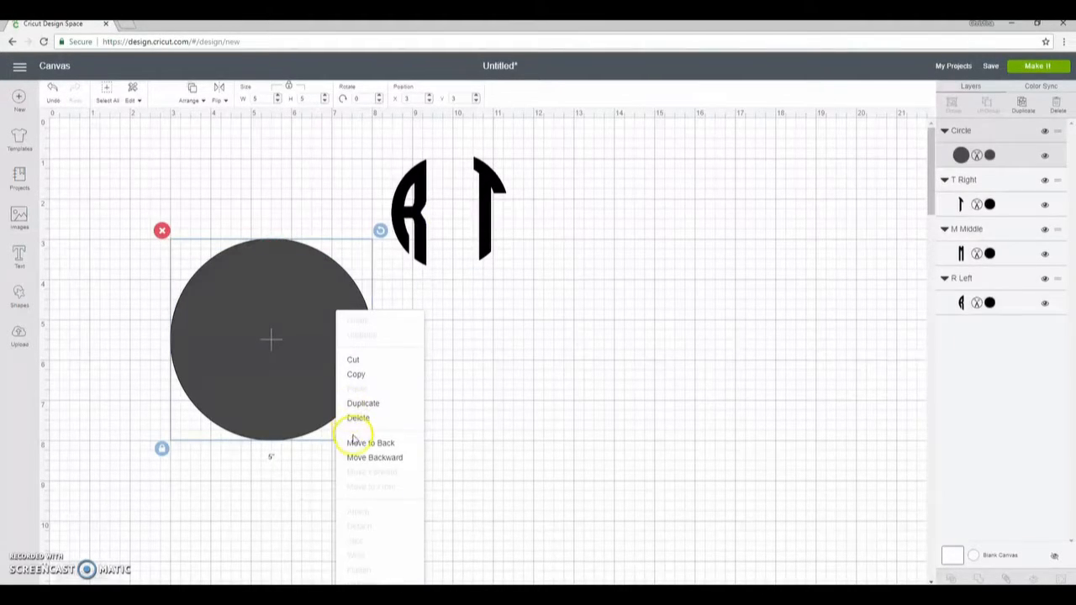
pyautogui.click(357, 443)
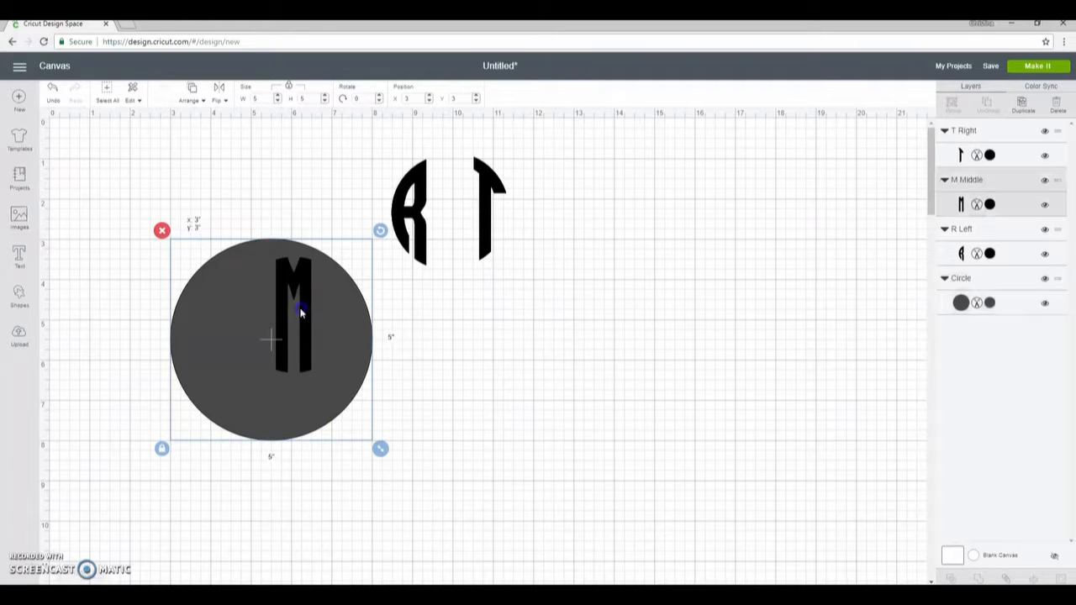
# - Enlarge the M to about 4.91 inches tall within the circle and center it on the circle horizontally and vertically
pyautogui.moveTo(301, 312); pyautogui.dragTo(278, 298)
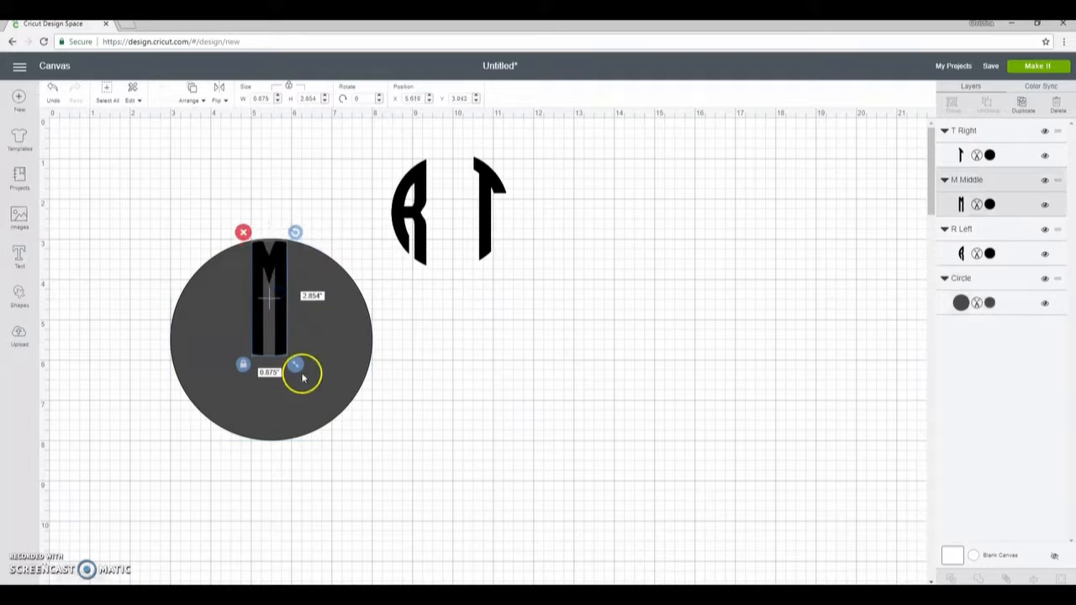
pyautogui.moveTo(303, 377); pyautogui.dragTo(320, 447)
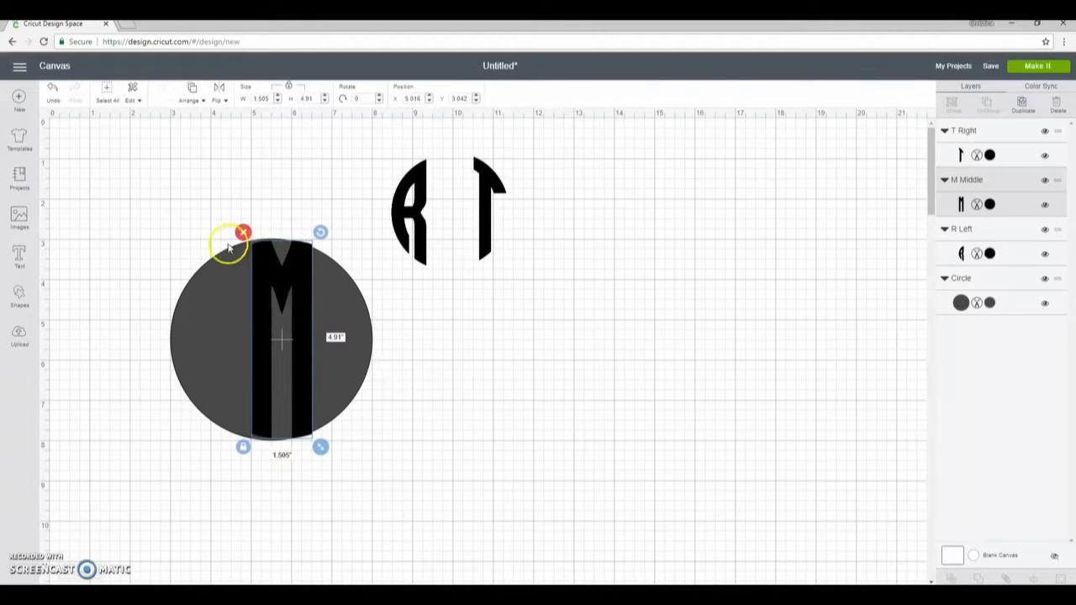
pyautogui.keyDown('shift'); pyautogui.click(229, 301); pyautogui.keyUp('shift')
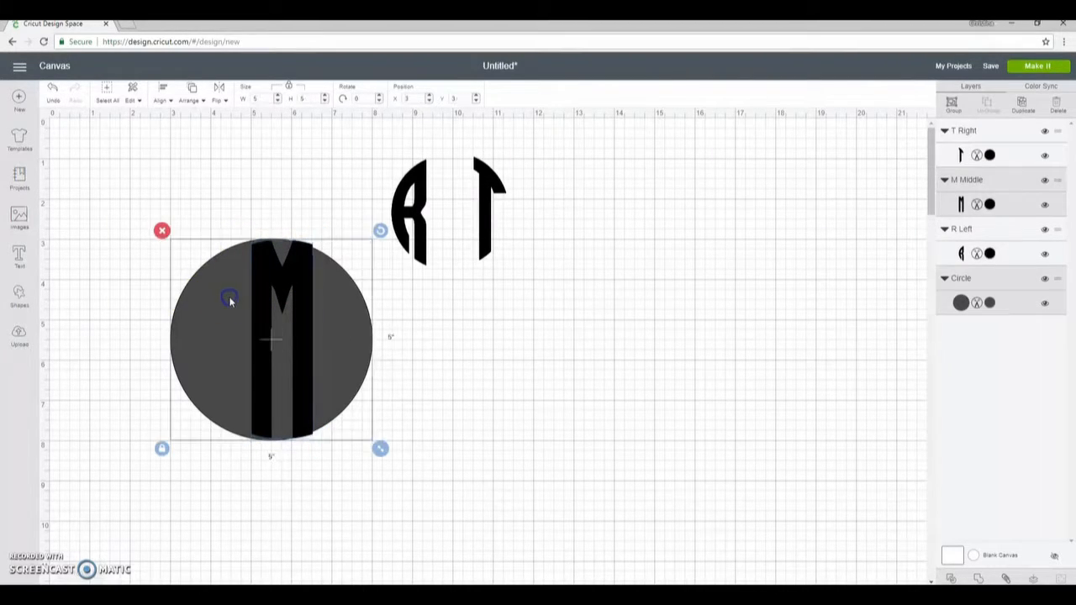
pyautogui.click(171, 104)
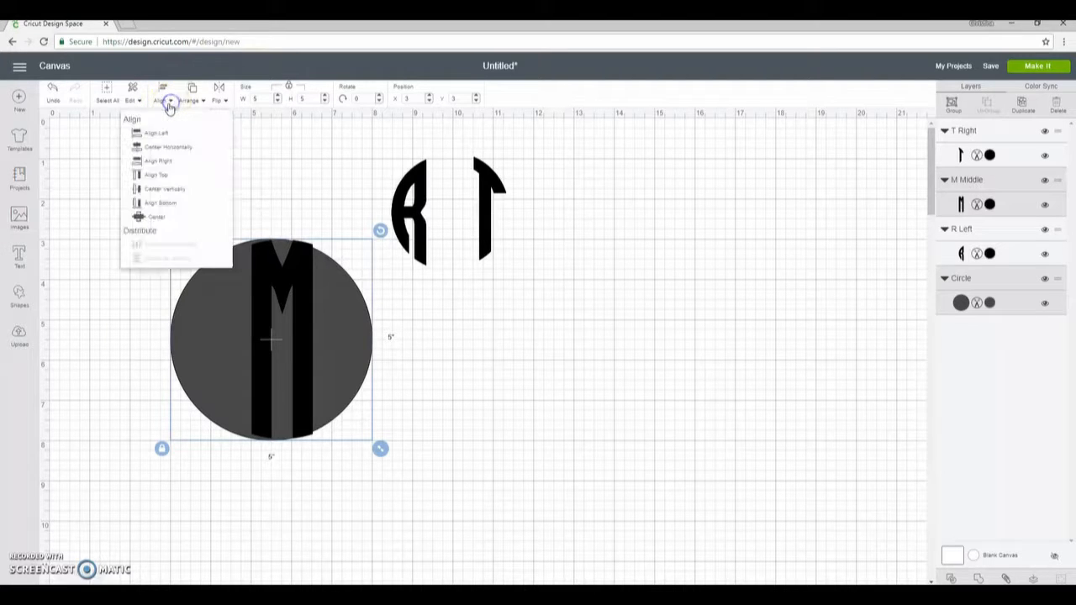
pyautogui.click(149, 150)
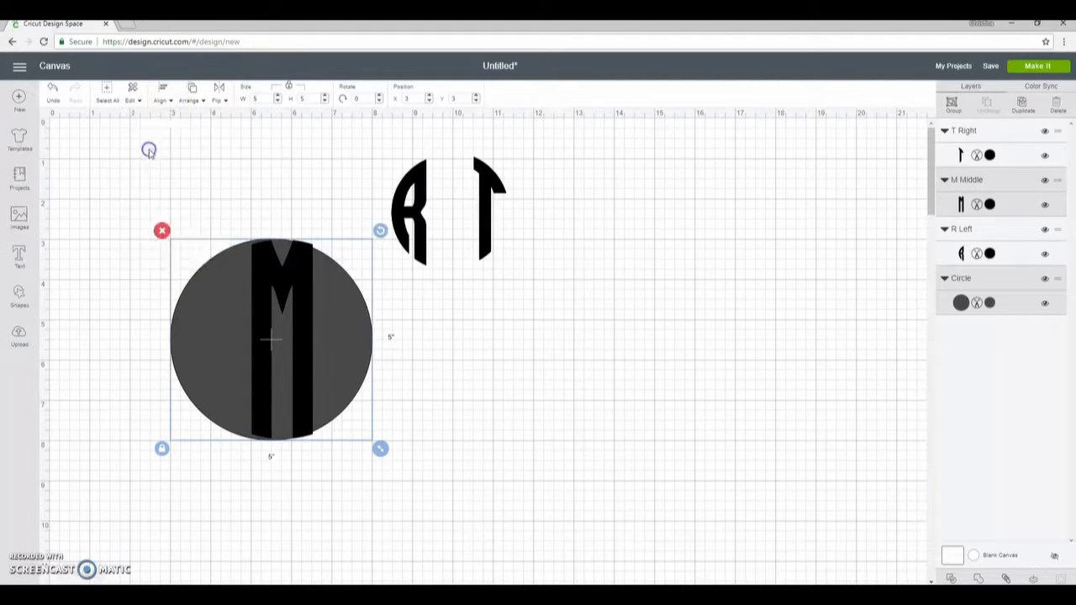
pyautogui.click(160, 100)
pyautogui.click(153, 191)
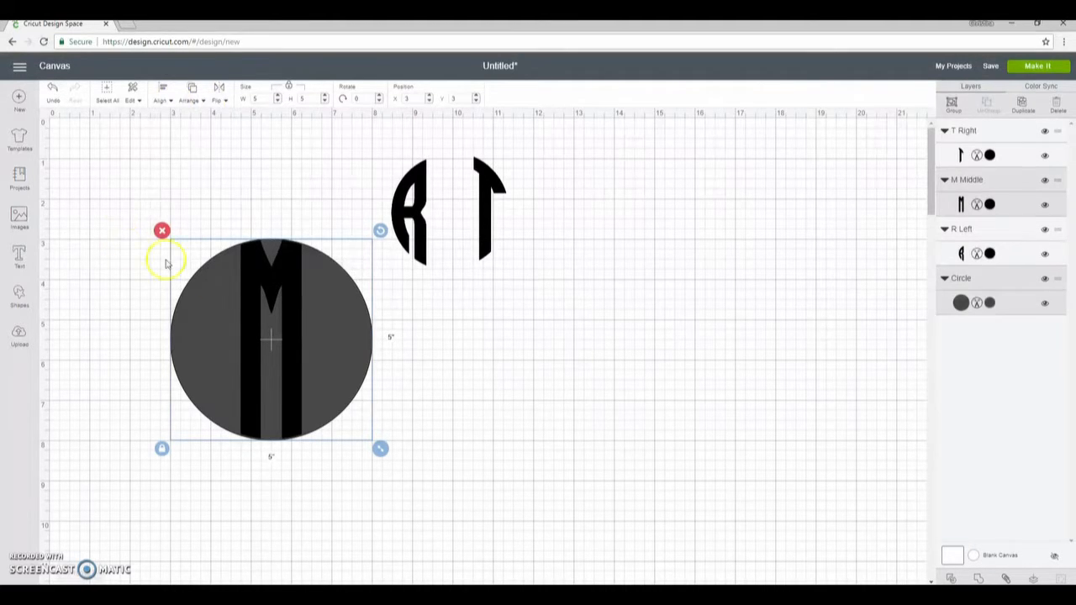
# - Enlarge the M slightly to about 4.95 inches tall so it spans the circle's full height
pyautogui.click(603, 410)
pyautogui.click(297, 299)
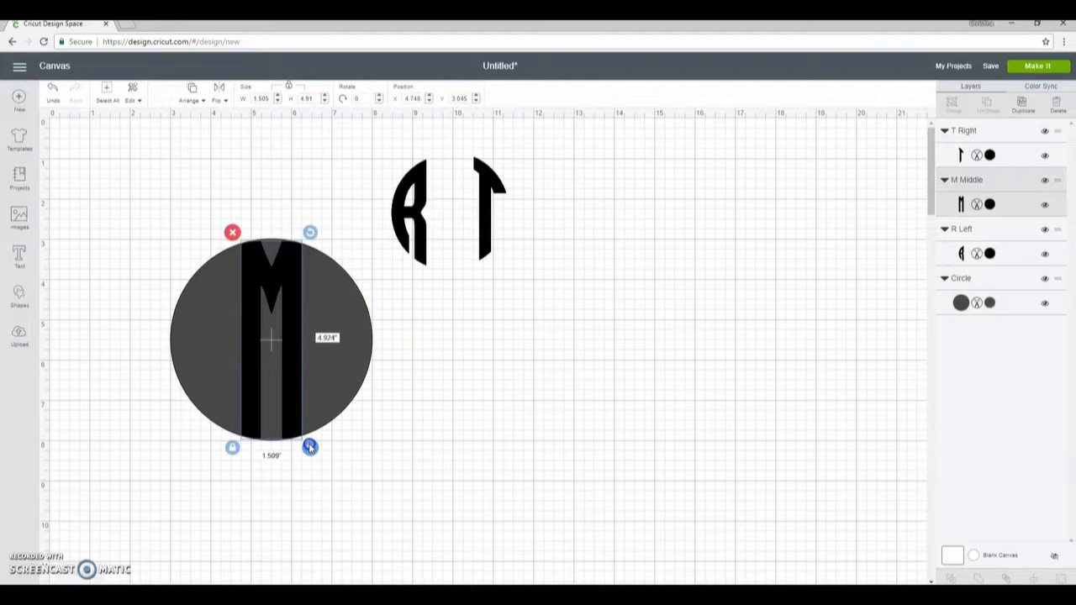
pyautogui.click(368, 442)
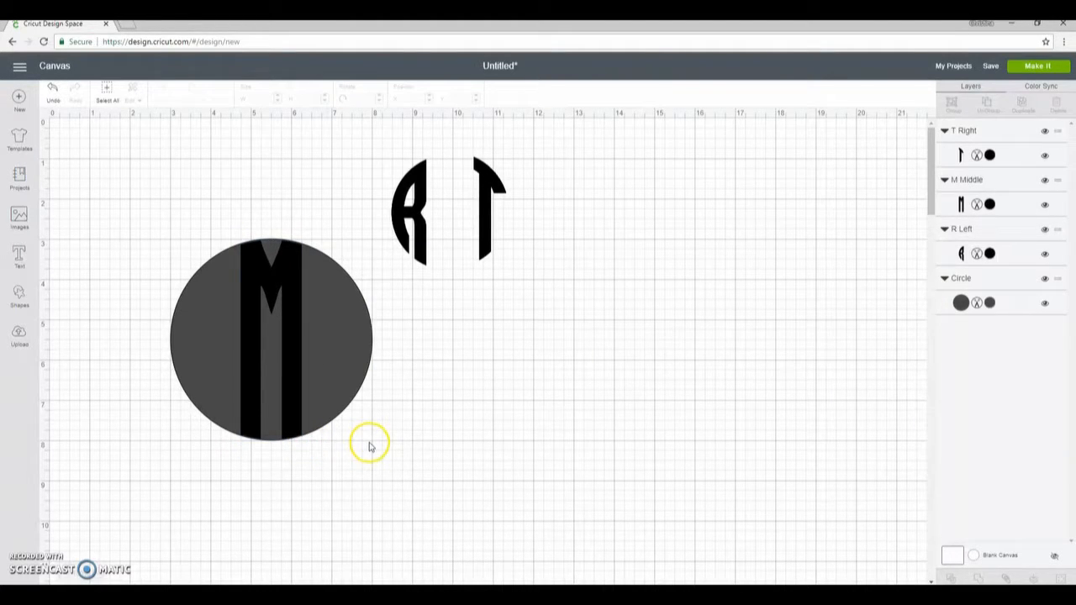
pyautogui.click(293, 424)
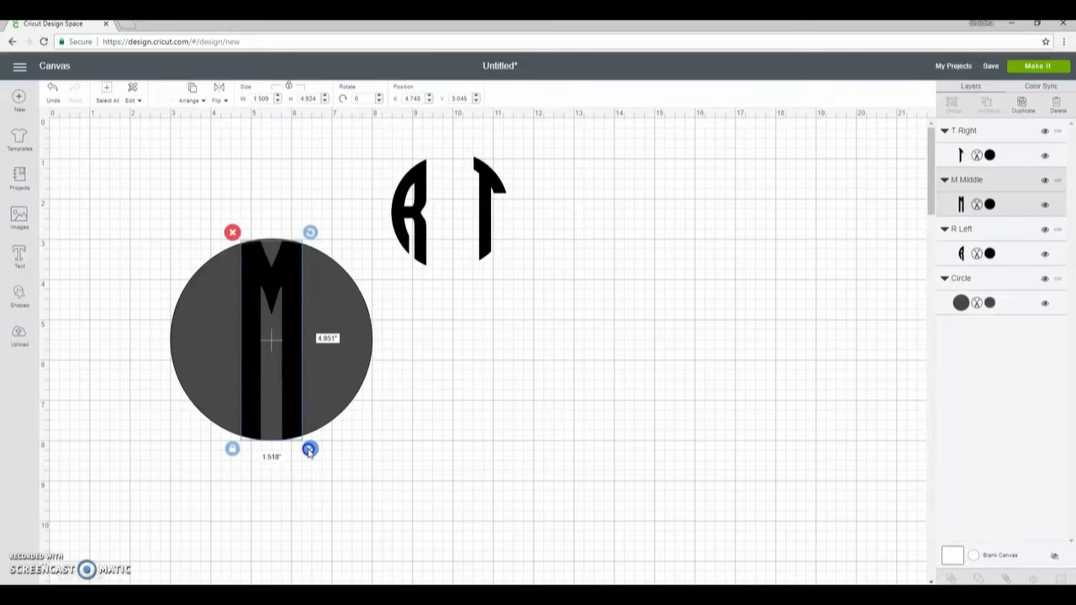
pyautogui.click(422, 409)
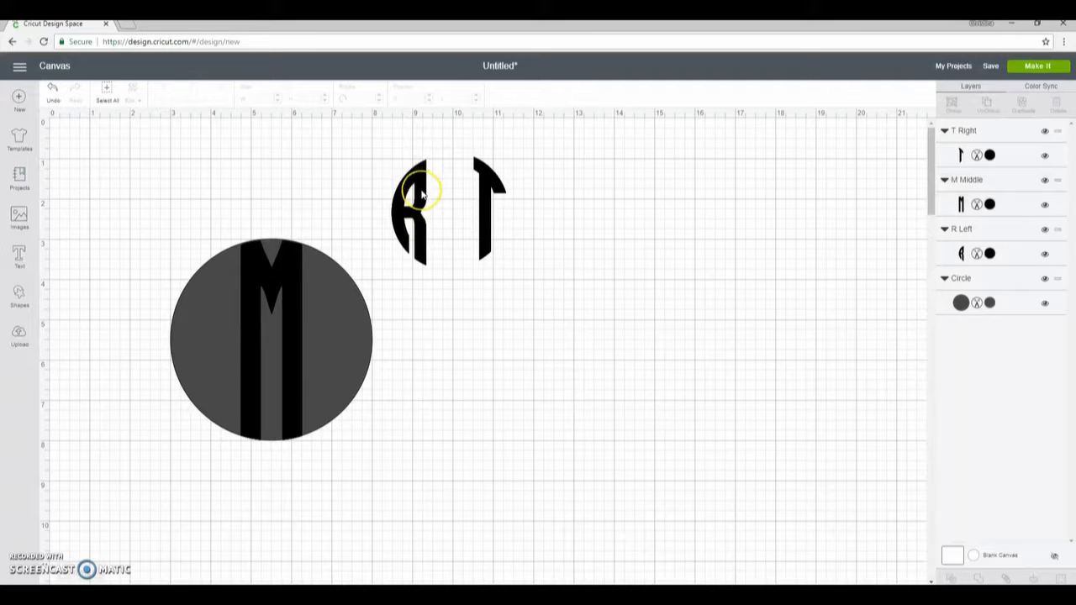
# - Shift the R down beside the circle and realign the M with the circle using Center Vertically
pyautogui.moveTo(417, 195); pyautogui.dragTo(415, 232)
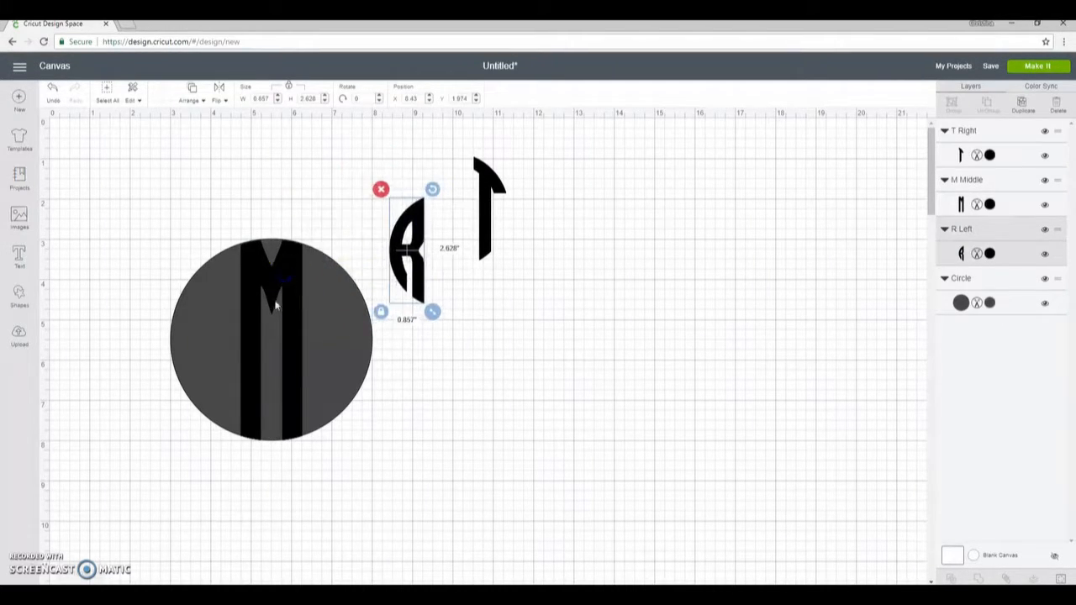
pyautogui.click(276, 300)
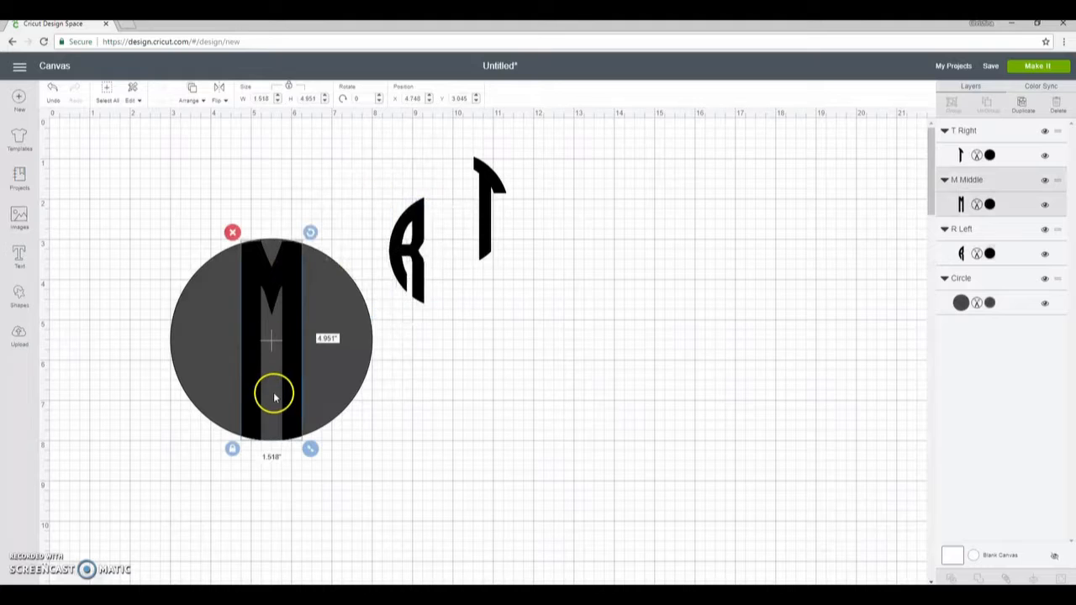
pyautogui.keyDown('shift'); pyautogui.click(212, 338); pyautogui.keyUp('shift')
pyautogui.click(169, 101)
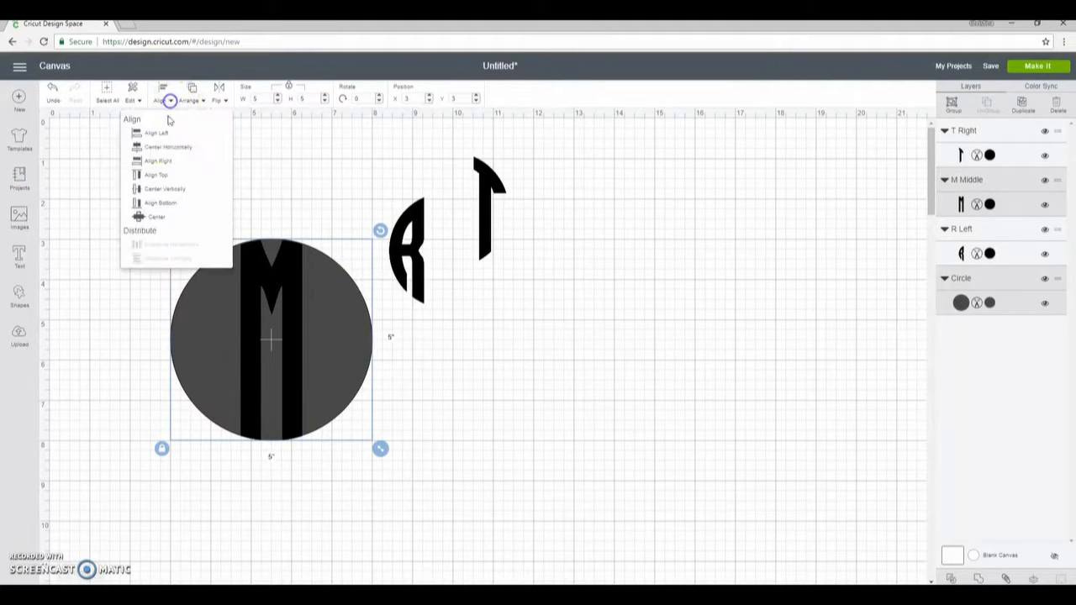
pyautogui.click(168, 100)
pyautogui.click(170, 101)
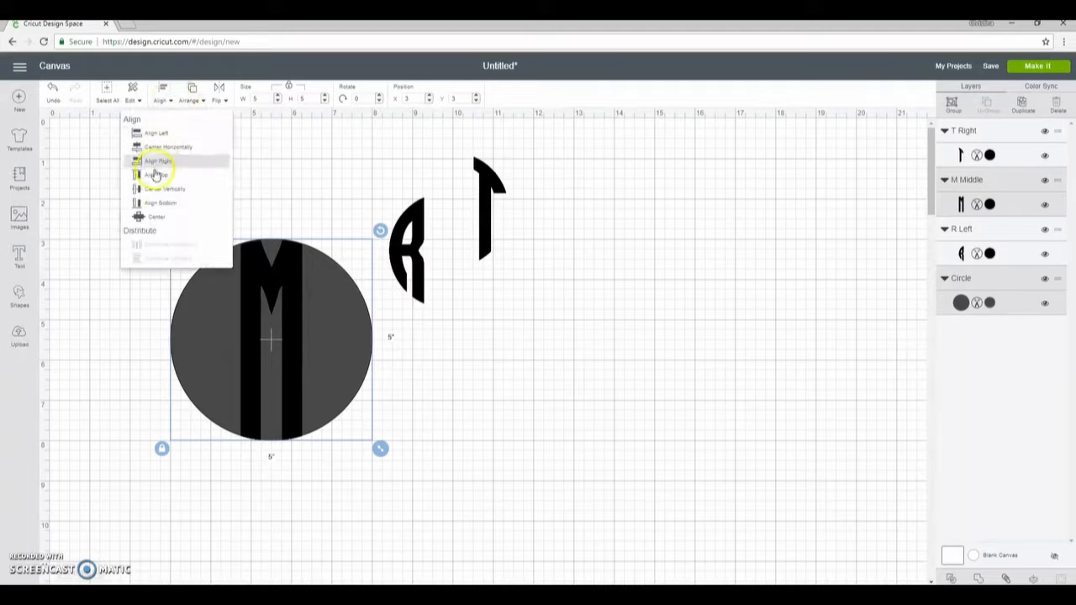
pyautogui.click(161, 188)
pyautogui.click(441, 273)
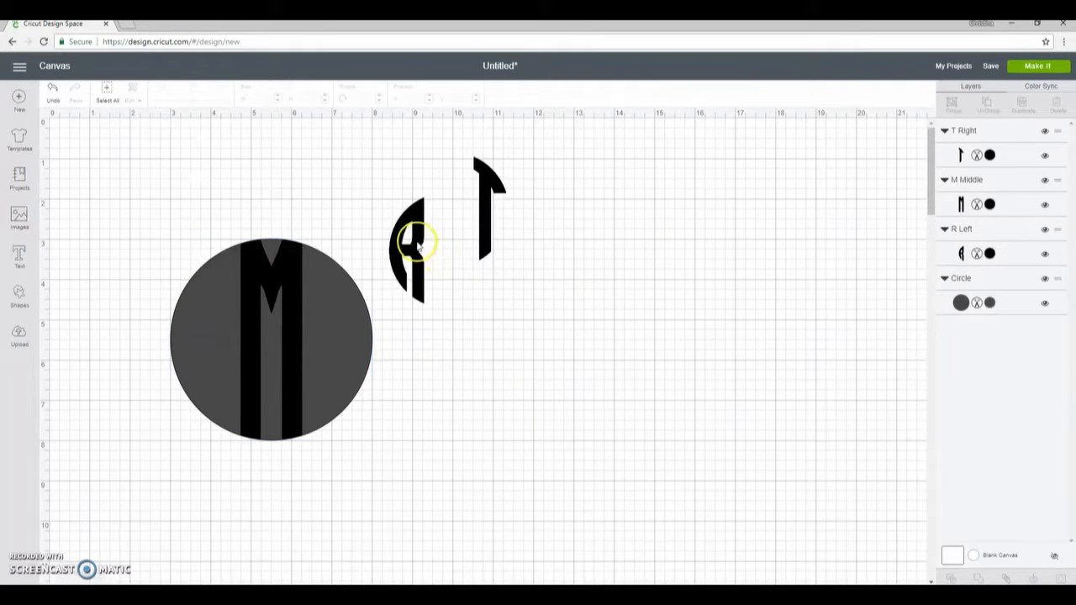
# - Fit the R into the circle's left side and enlarge it to about 4.53 inches tall, following the circle's edge
pyautogui.moveTo(418, 237); pyautogui.dragTo(206, 305)
pyautogui.moveTo(220, 379); pyautogui.dragTo(209, 317)
pyautogui.moveTo(231, 421); pyautogui.dragTo(227, 443)
pyautogui.moveTo(207, 310); pyautogui.dragTo(215, 308)
pyautogui.moveTo(236, 437); pyautogui.dragTo(235, 443)
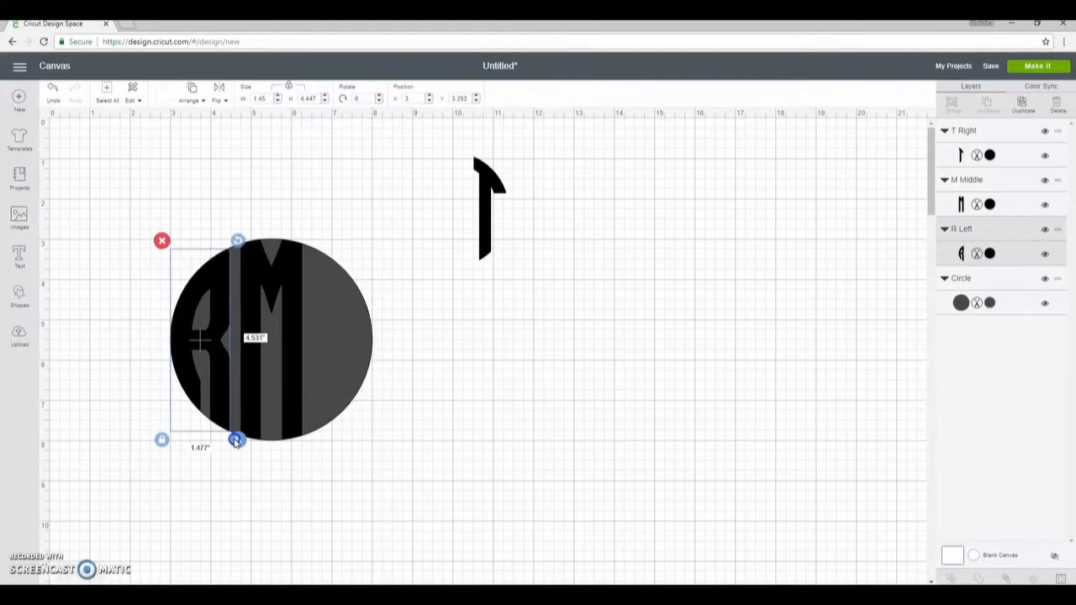
pyautogui.click(473, 424)
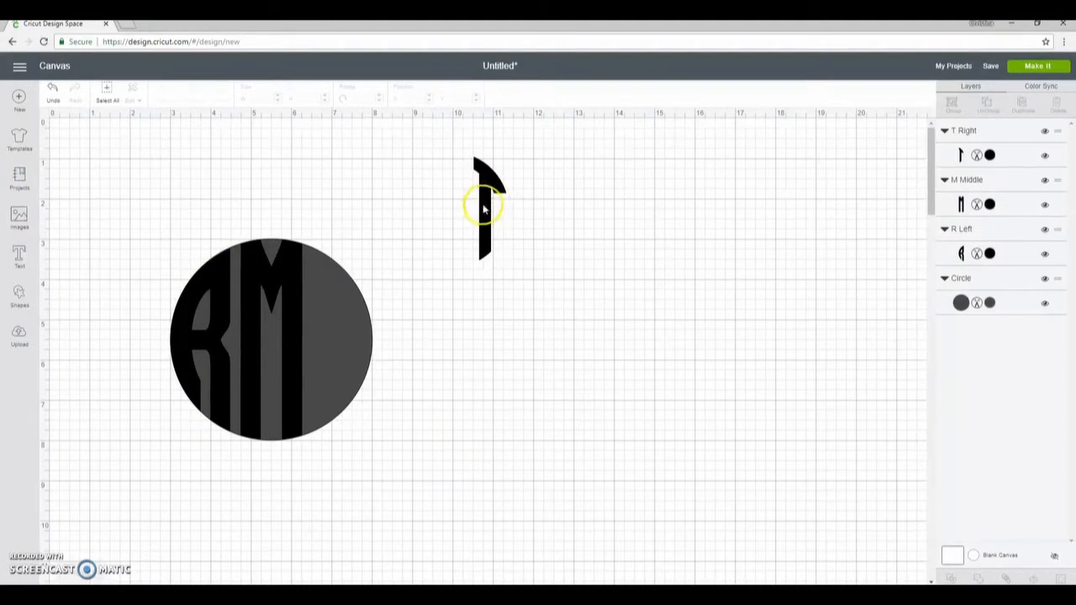
# - Fit the T into the circle's right side and enlarge it to about 4.38 inches tall, leaving a gap beside the M
pyautogui.moveTo(483, 209); pyautogui.dragTo(332, 313)
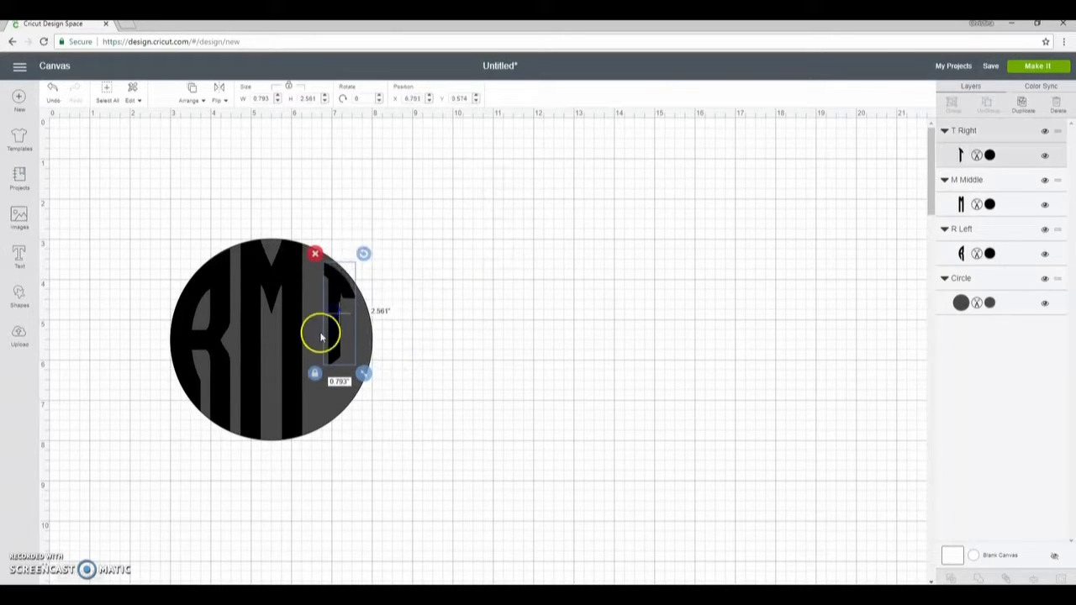
pyautogui.click(362, 374)
pyautogui.moveTo(361, 374); pyautogui.dragTo(368, 430)
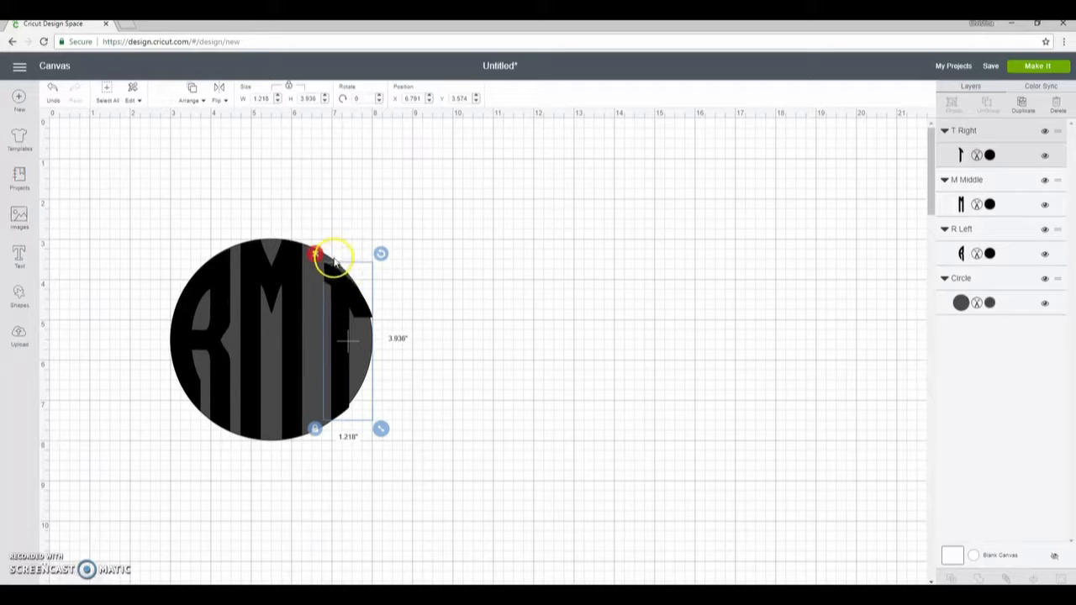
pyautogui.moveTo(336, 279); pyautogui.dragTo(326, 268)
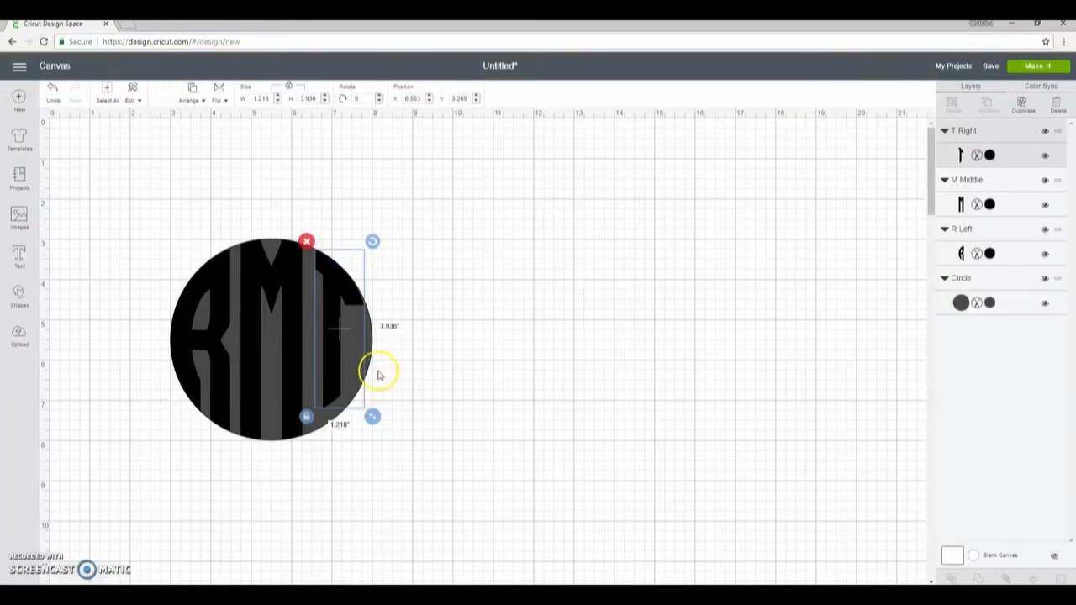
pyautogui.moveTo(374, 418); pyautogui.dragTo(376, 432)
pyautogui.click(340, 341)
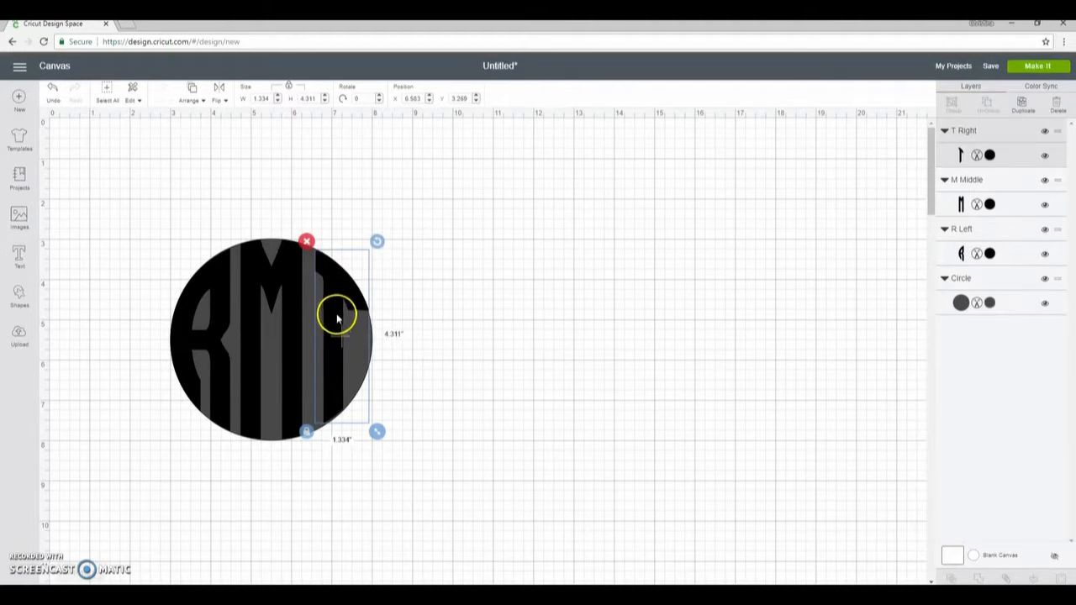
pyautogui.moveTo(337, 318); pyautogui.dragTo(333, 314)
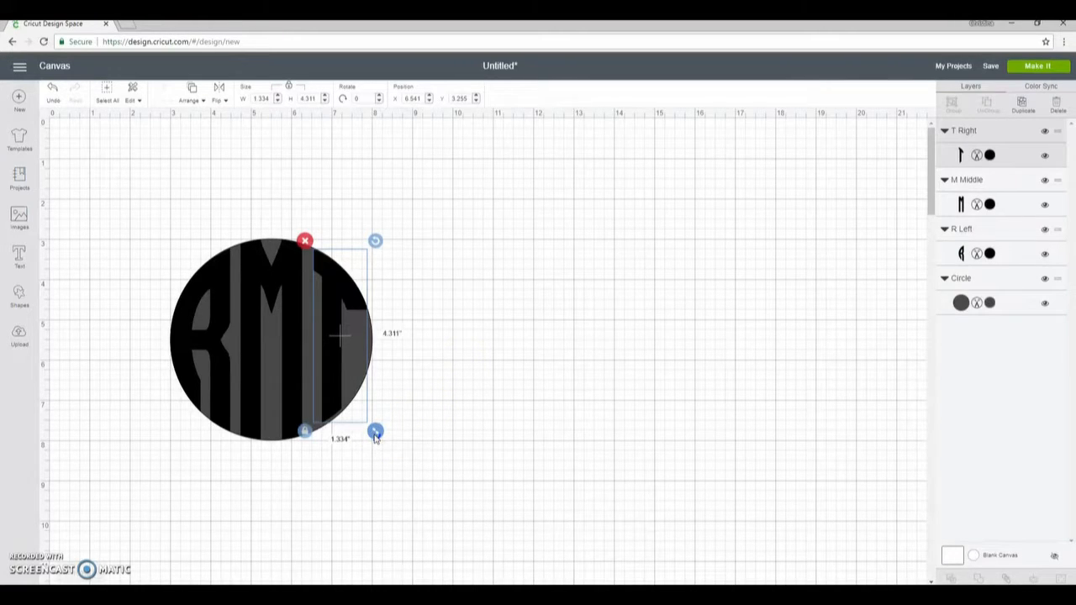
pyautogui.moveTo(375, 437); pyautogui.dragTo(376, 440)
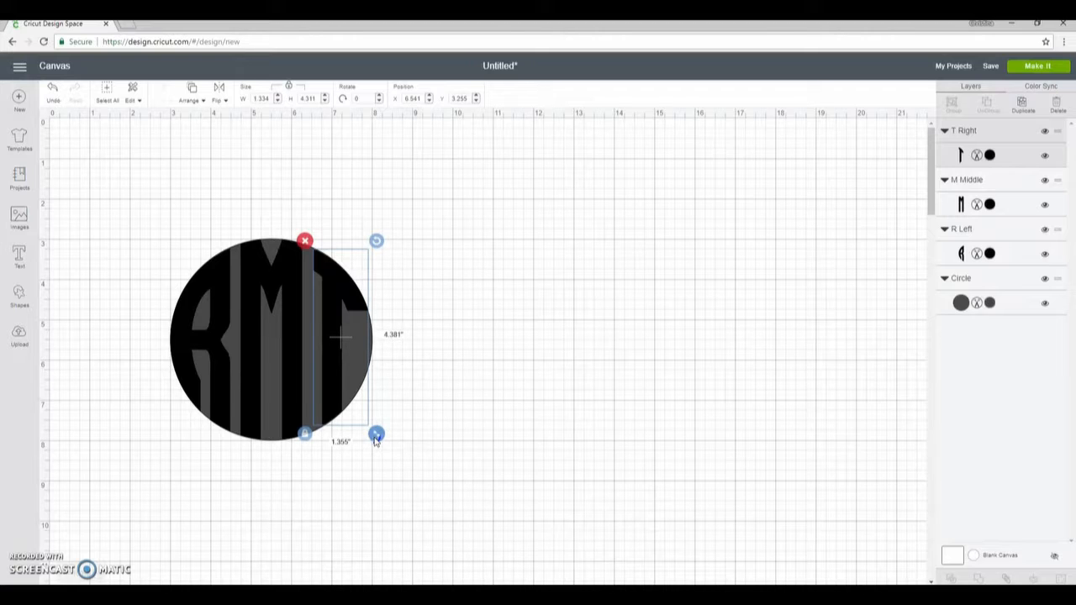
pyautogui.click(424, 403)
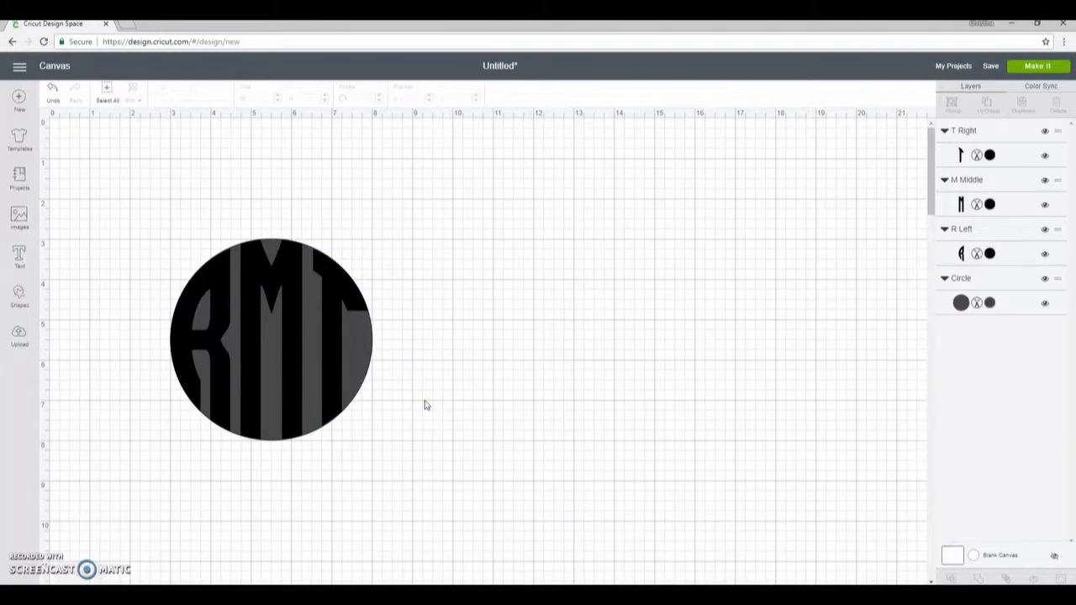
# - Move the guide circle away from the letters and delete it
pyautogui.click(371, 347)
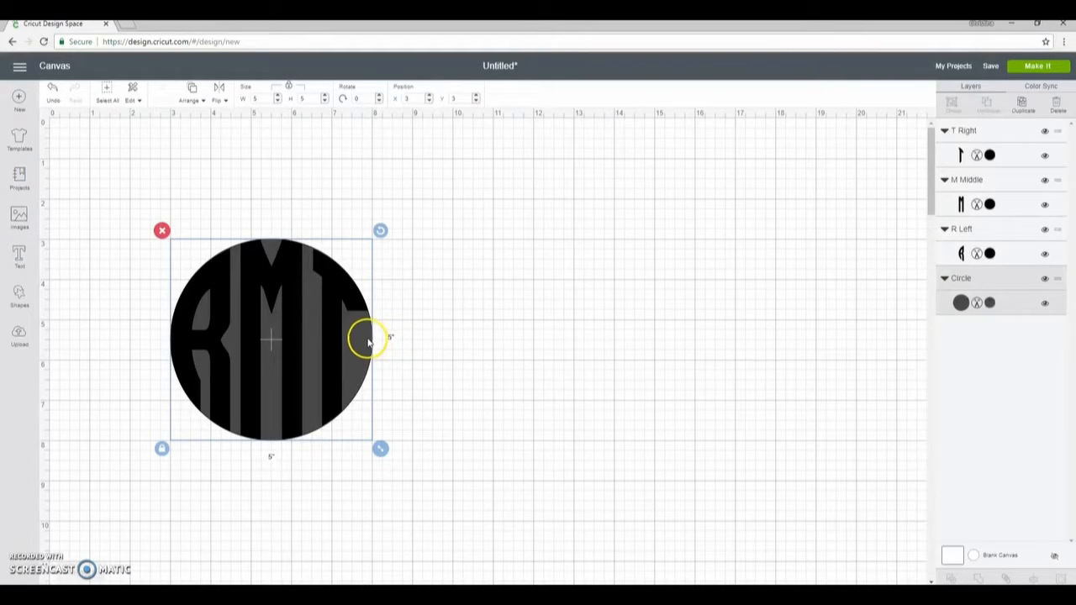
pyautogui.moveTo(369, 338); pyautogui.dragTo(749, 315)
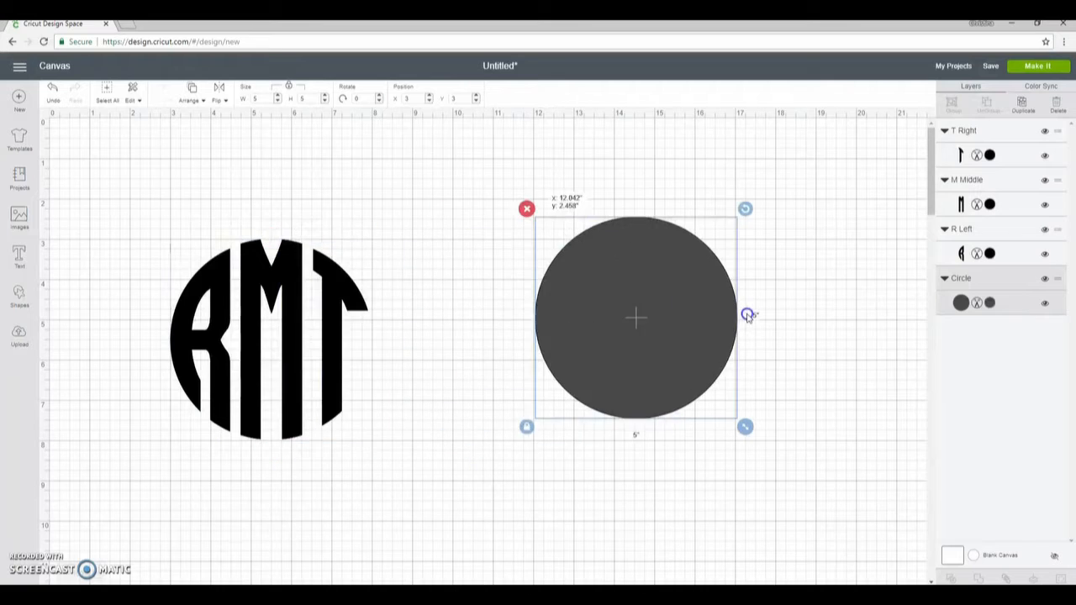
pyautogui.click(538, 208)
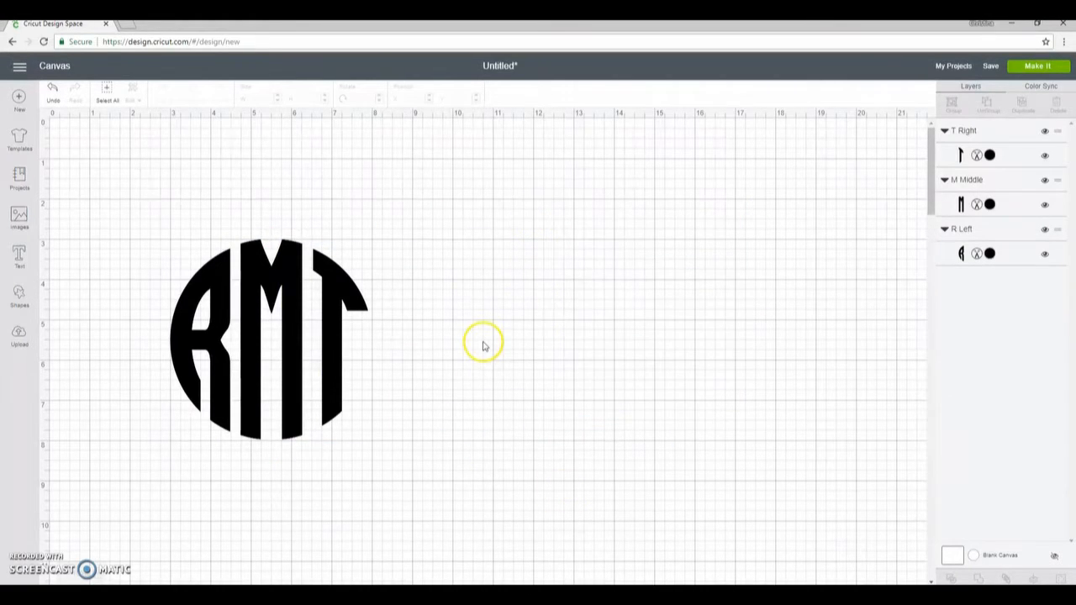
# - Attach the three letters and move the attached monogram to about X 0.26, Y 0.47
pyautogui.moveTo(159, 174); pyautogui.dragTo(460, 517)
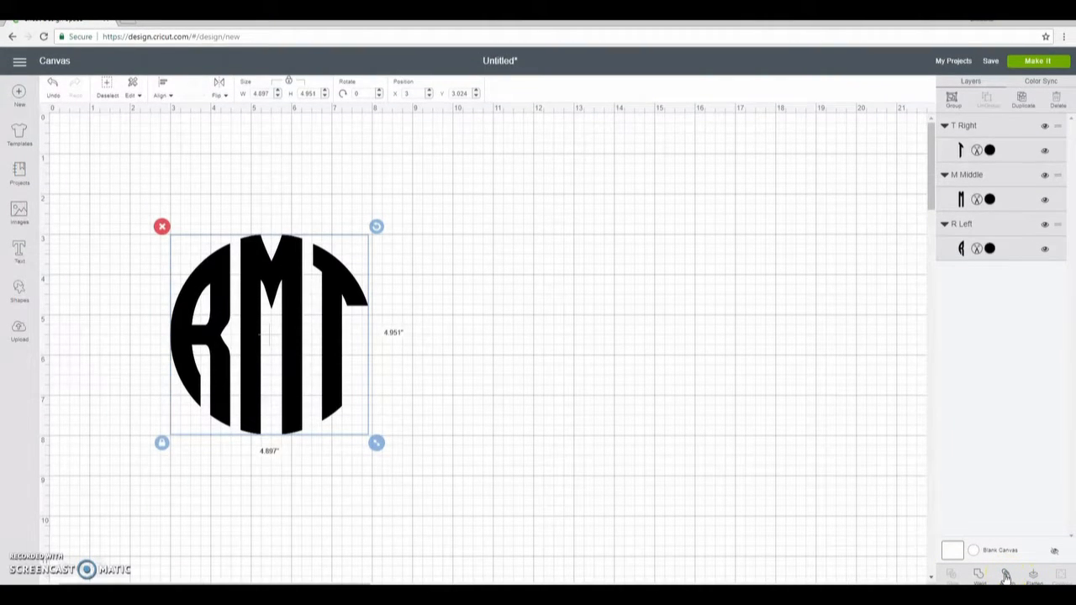
pyautogui.click(1003, 574)
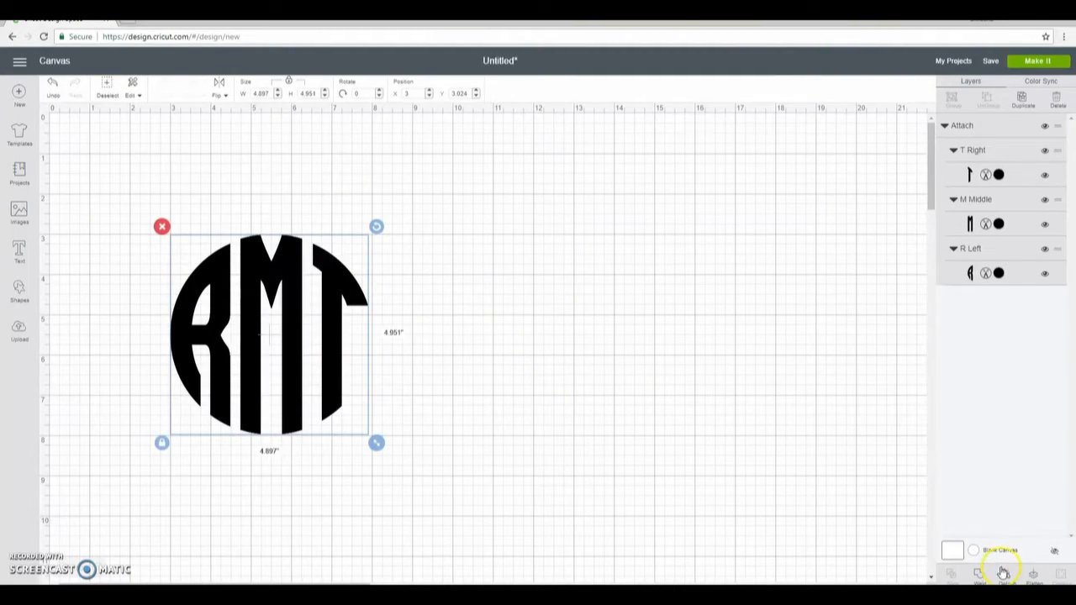
pyautogui.moveTo(323, 301); pyautogui.dragTo(179, 192)
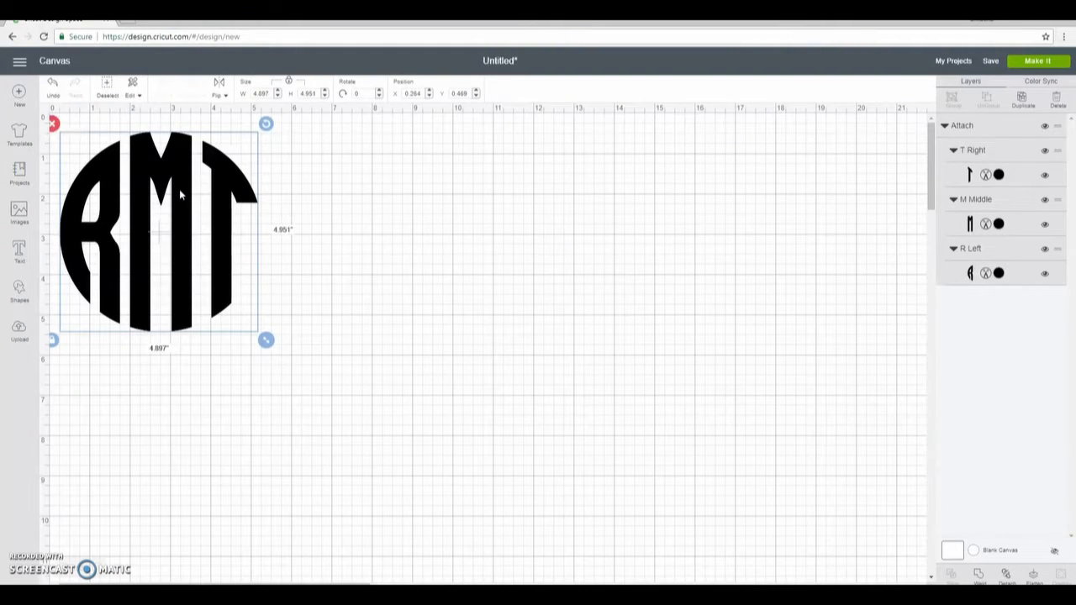
pyautogui.click(190, 227)
# - Undo the monogram's move and detach the three letters
pyautogui.click(51, 84)
pyautogui.click(51, 84)
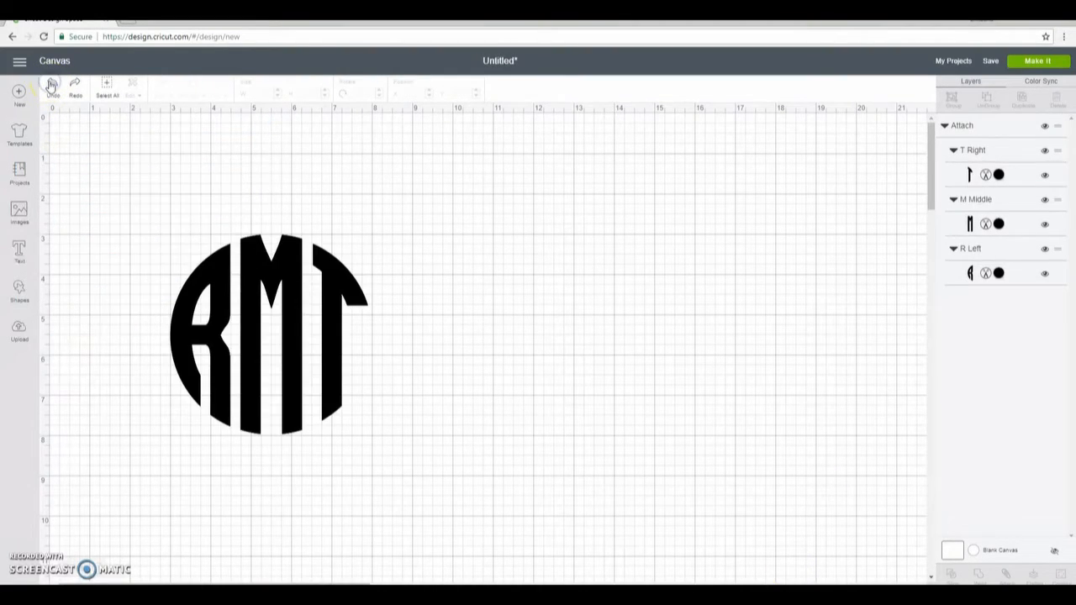
pyautogui.click(262, 285)
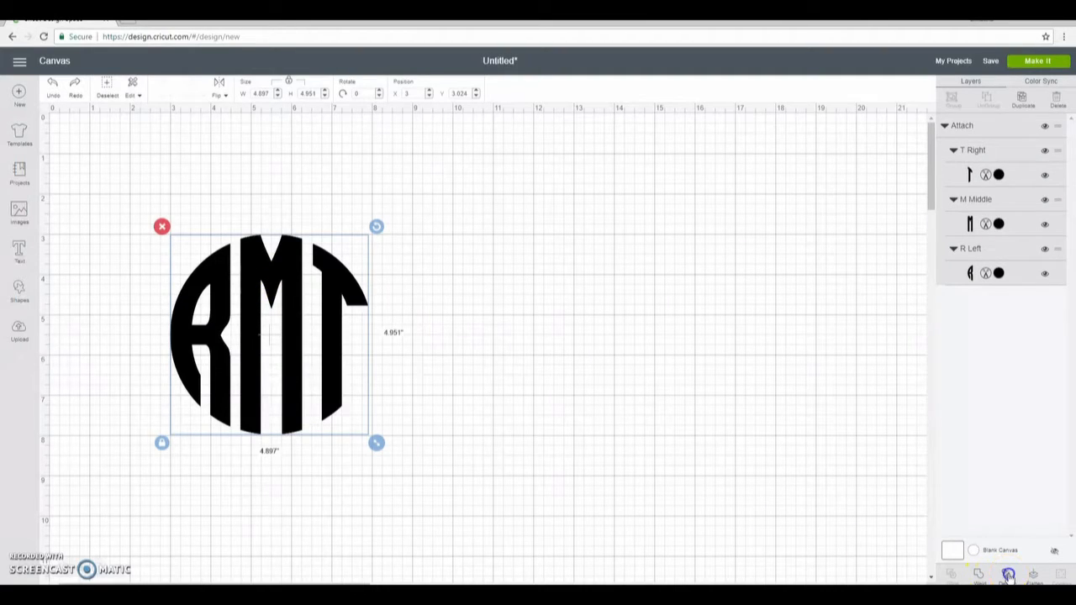
pyautogui.click(1008, 575)
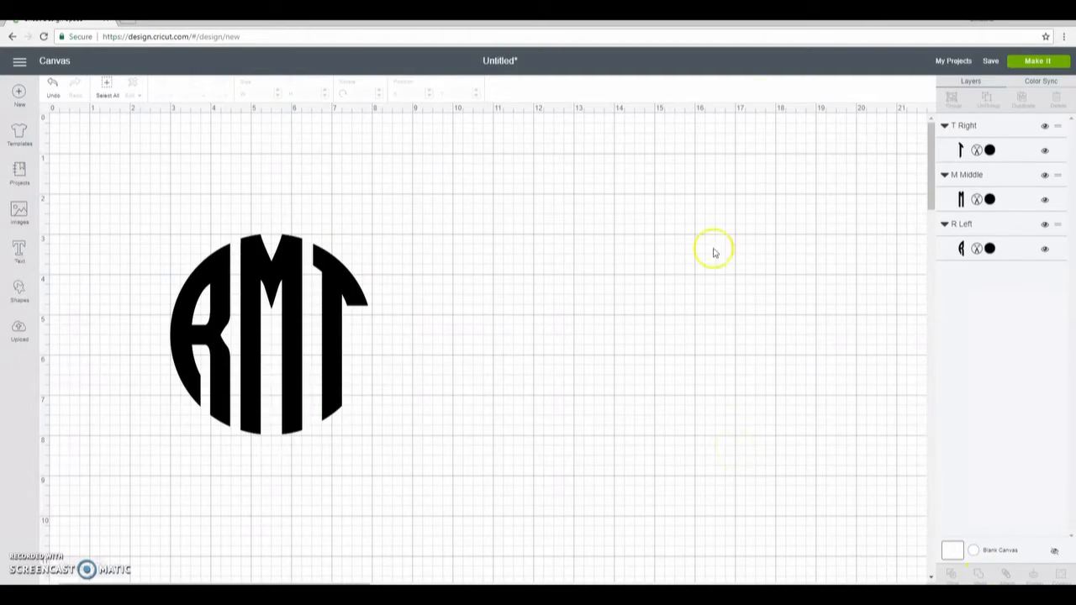
# - Preview how the detached letters are laid out on the cutting mat and return to the canvas
pyautogui.click(1037, 64)
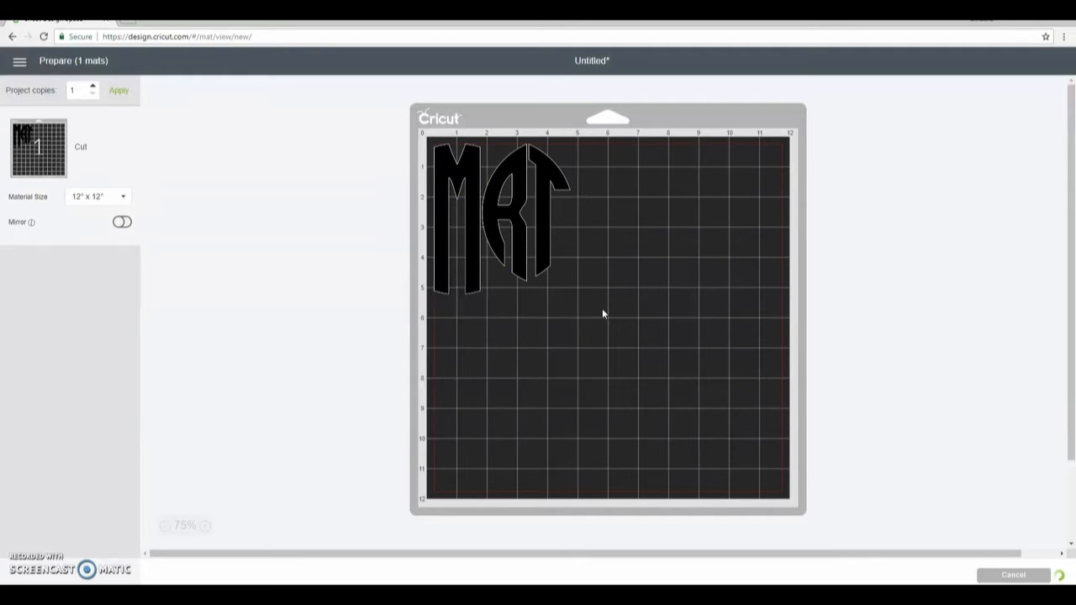
pyautogui.click(602, 311)
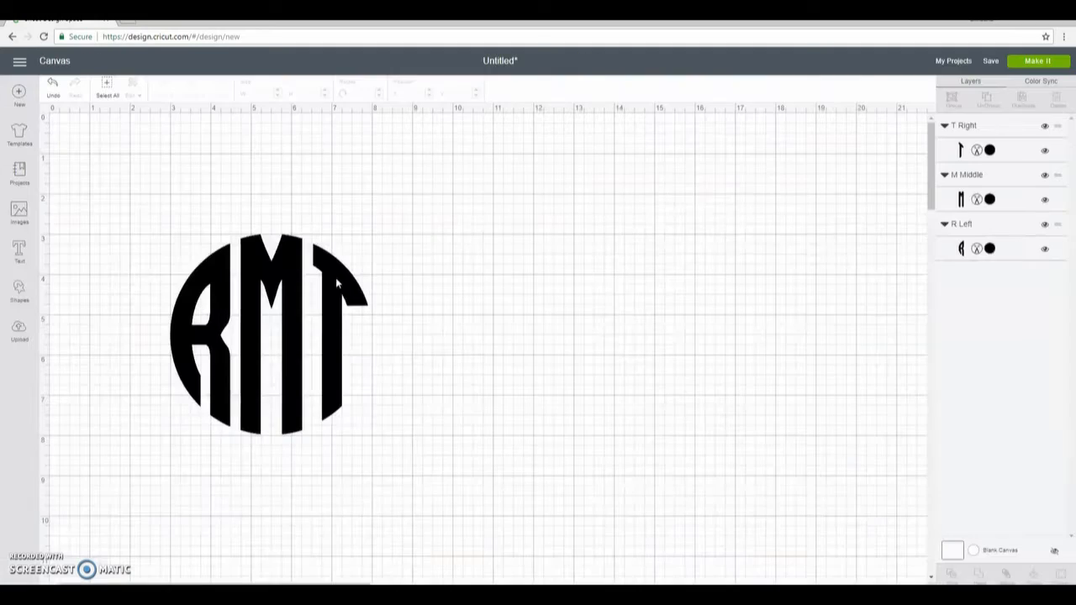
# - Attach the three monogram letters together and move the attached monogram to about X 0.125, Y 0.316
pyautogui.click(207, 294)
pyautogui.moveTo(130, 196); pyautogui.dragTo(466, 471)
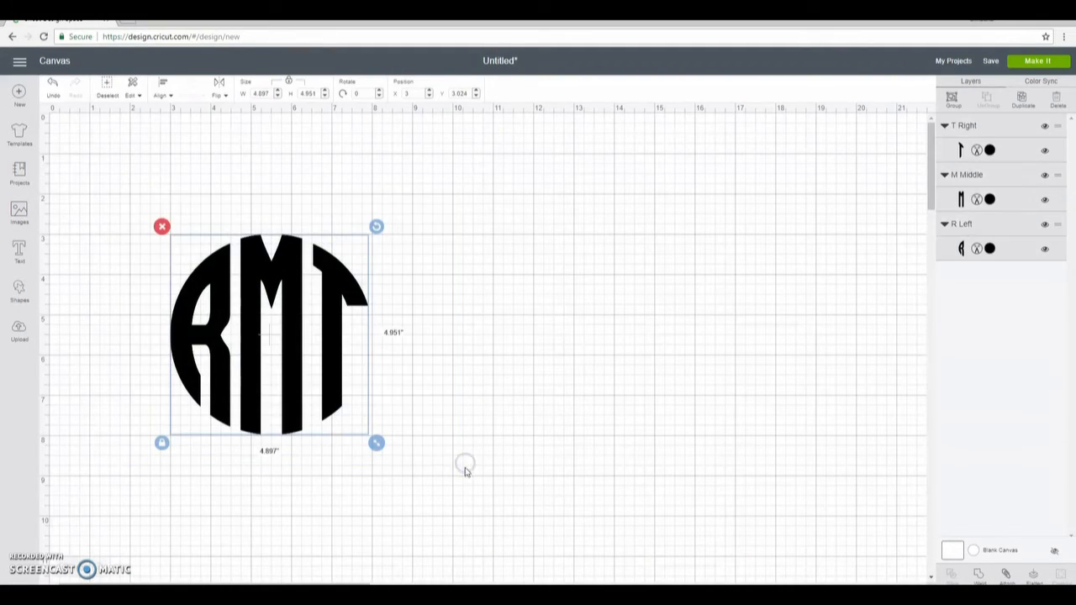
pyautogui.click(1007, 575)
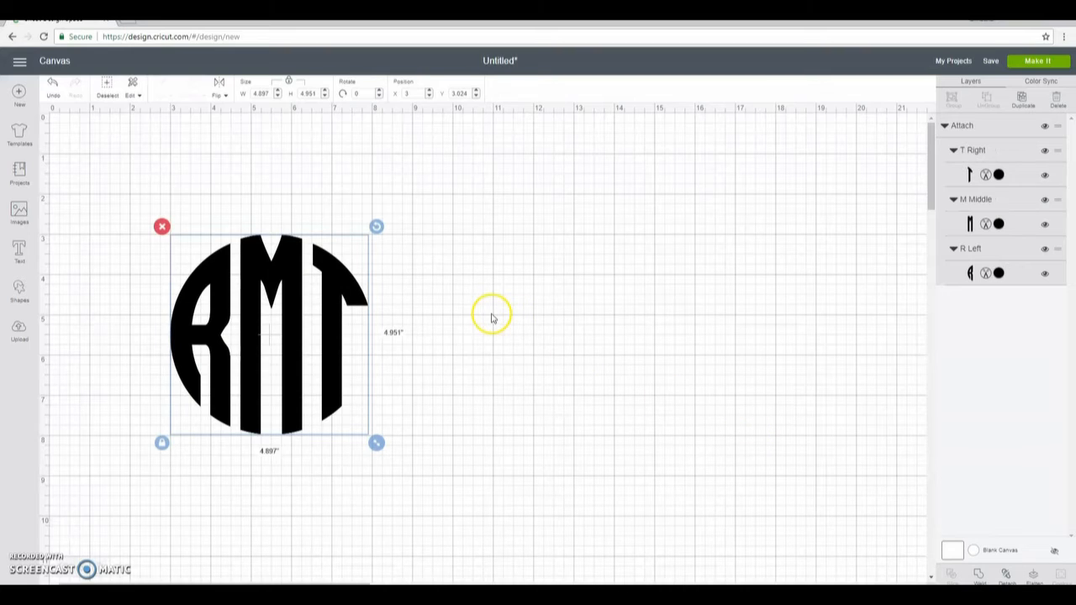
pyautogui.moveTo(293, 325); pyautogui.dragTo(175, 216)
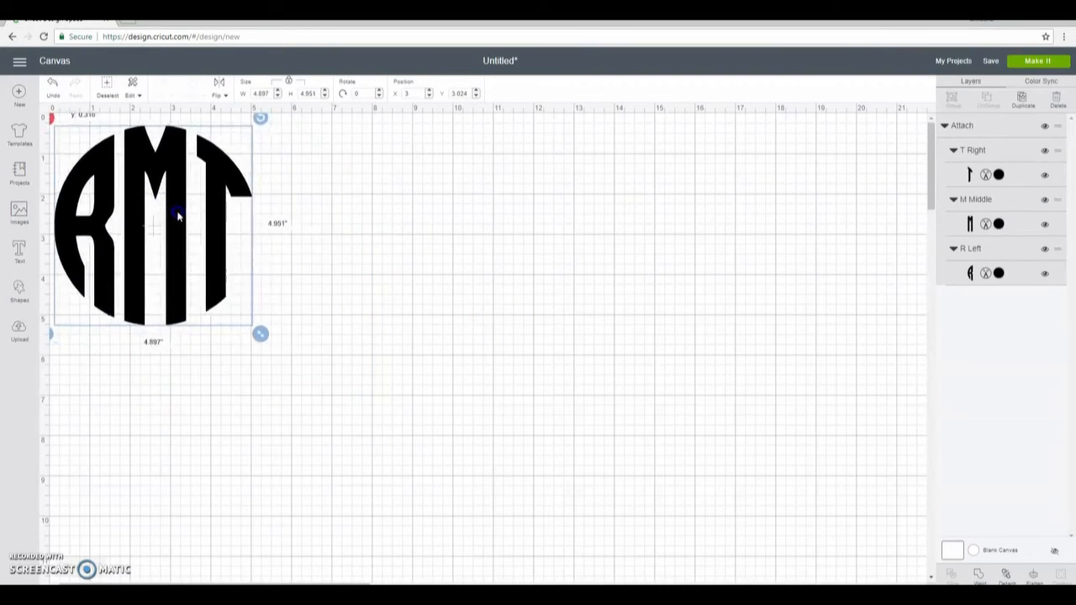
pyautogui.click(342, 332)
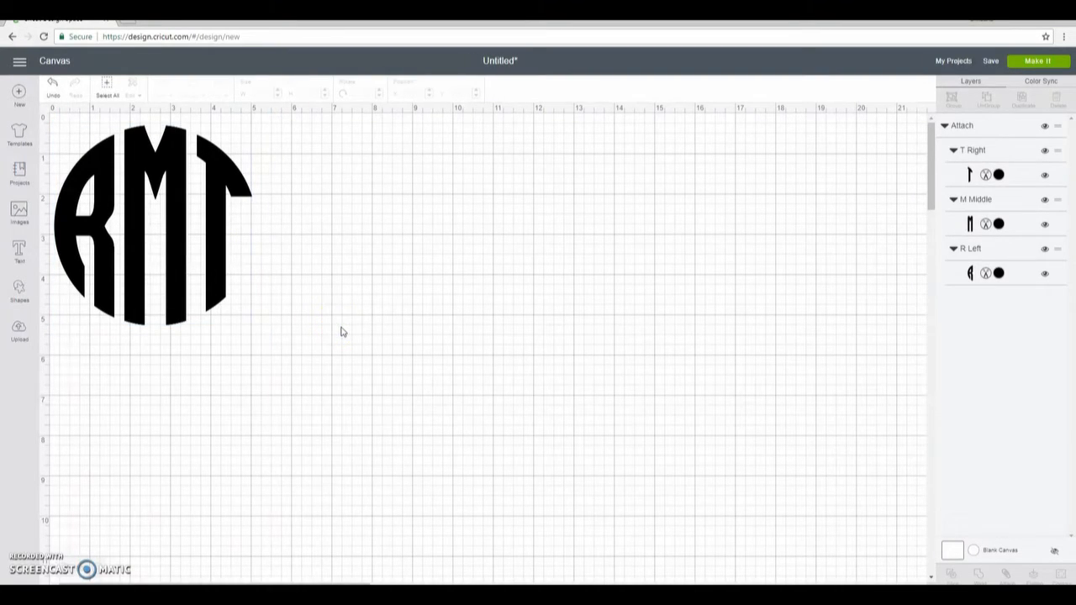
# - Resize the attached monogram to a width of 2.5 inches with its proportions locked
pyautogui.click(175, 220)
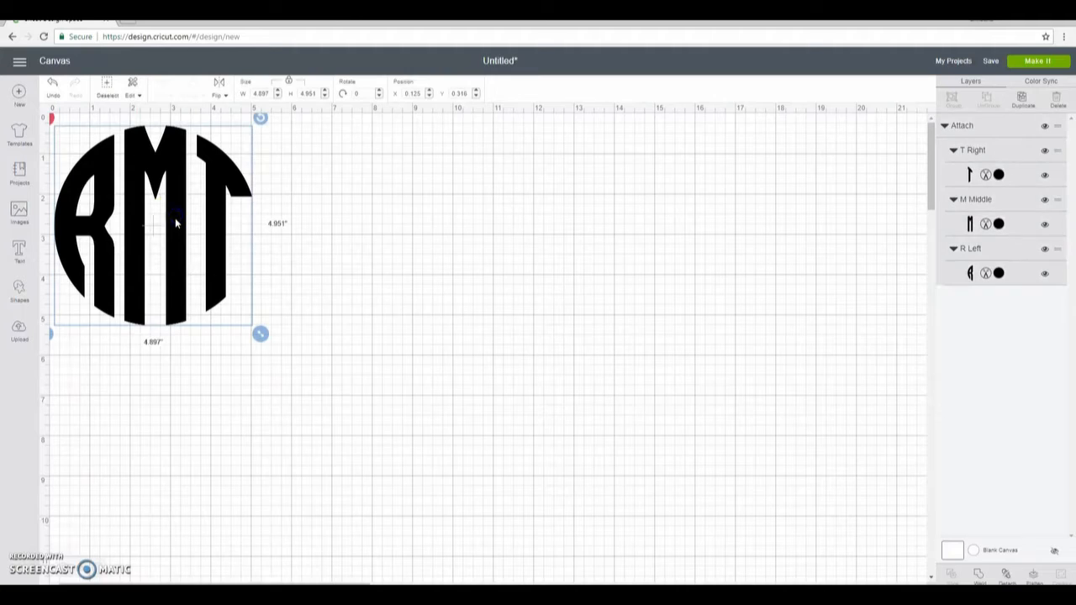
pyautogui.click(260, 92)
pyautogui.press('Return')
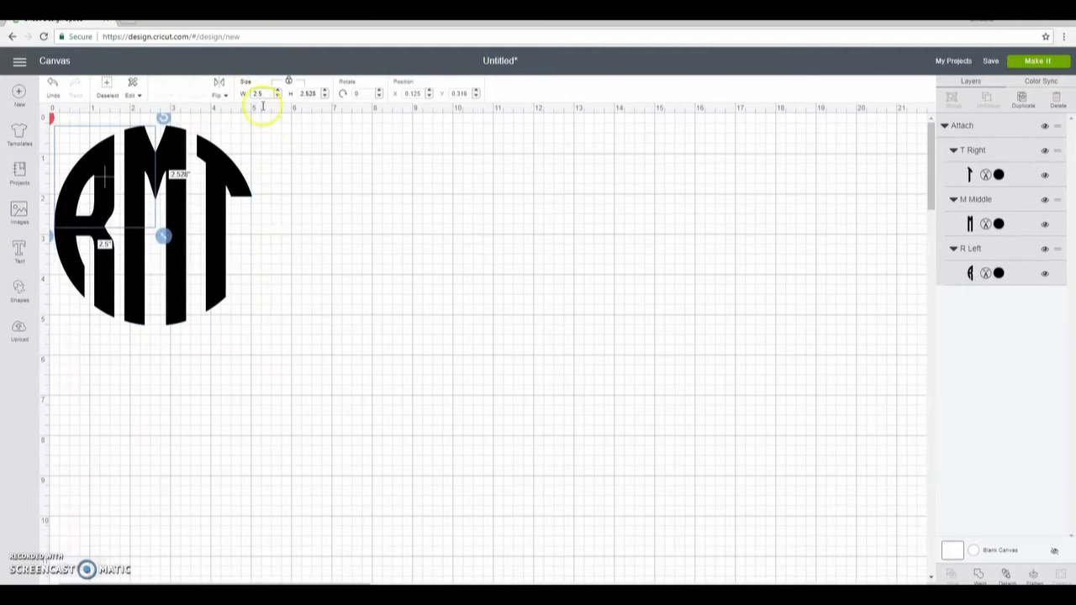
pyautogui.click(320, 291)
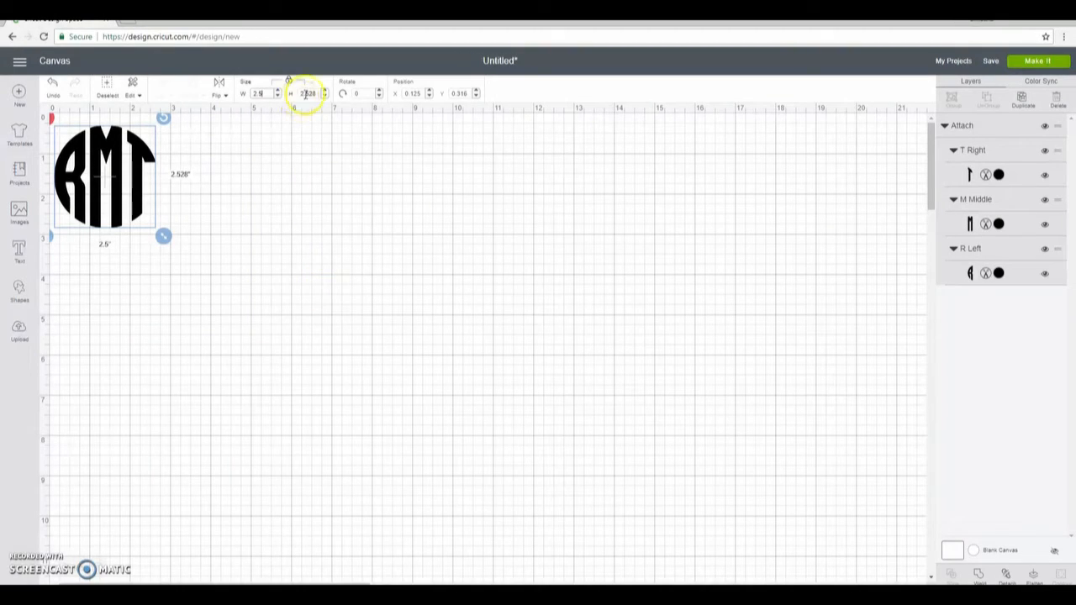
pyautogui.click(267, 249)
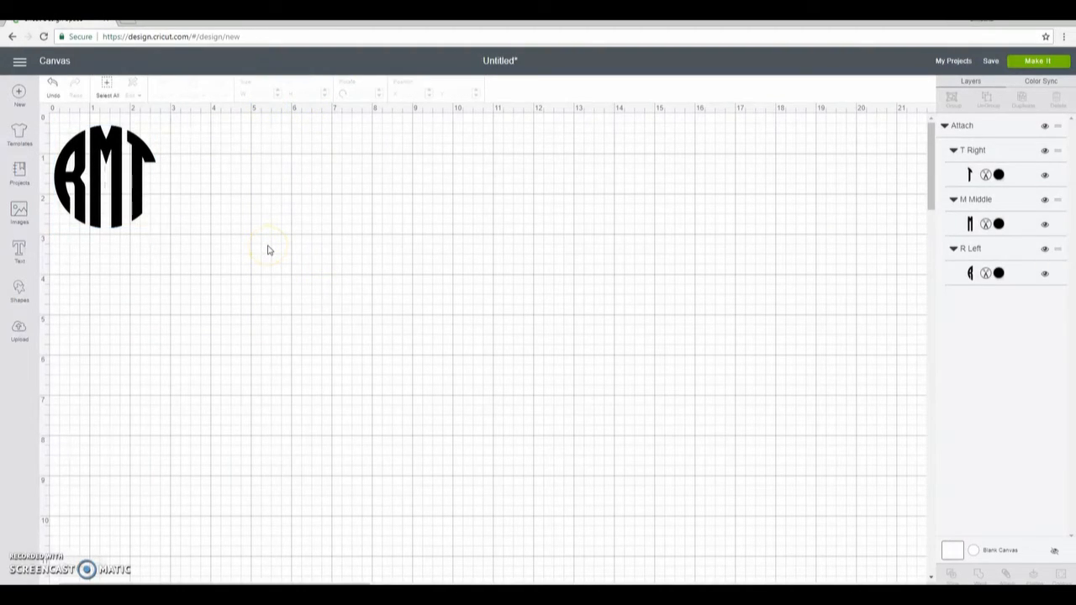
# - Move the attached monogram slightly inward from the canvas origin and deselect it
pyautogui.click(124, 145)
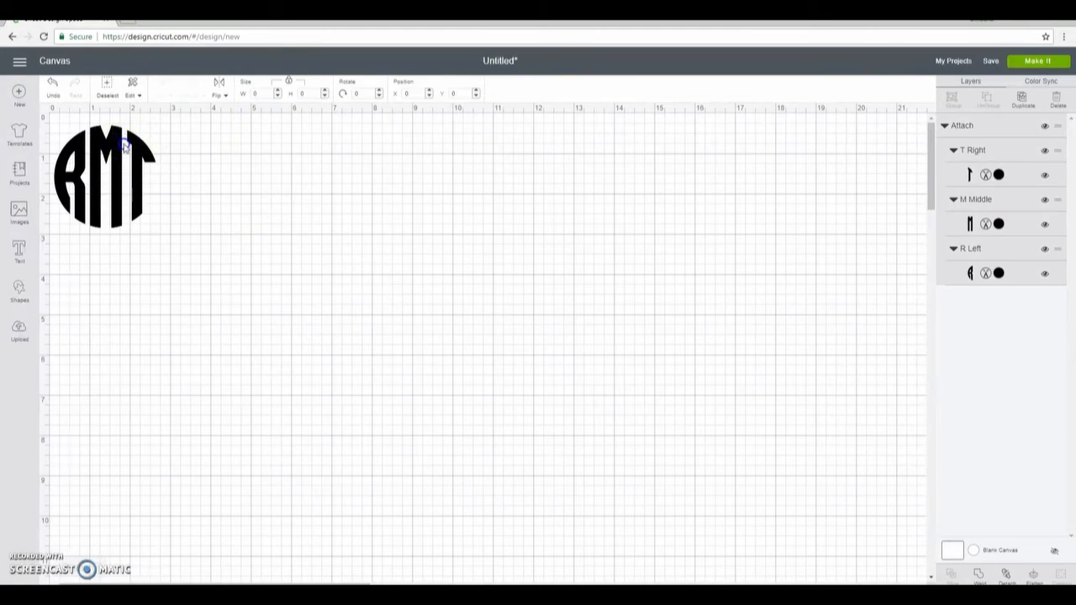
pyautogui.moveTo(124, 145); pyautogui.dragTo(137, 151)
pyautogui.click(307, 207)
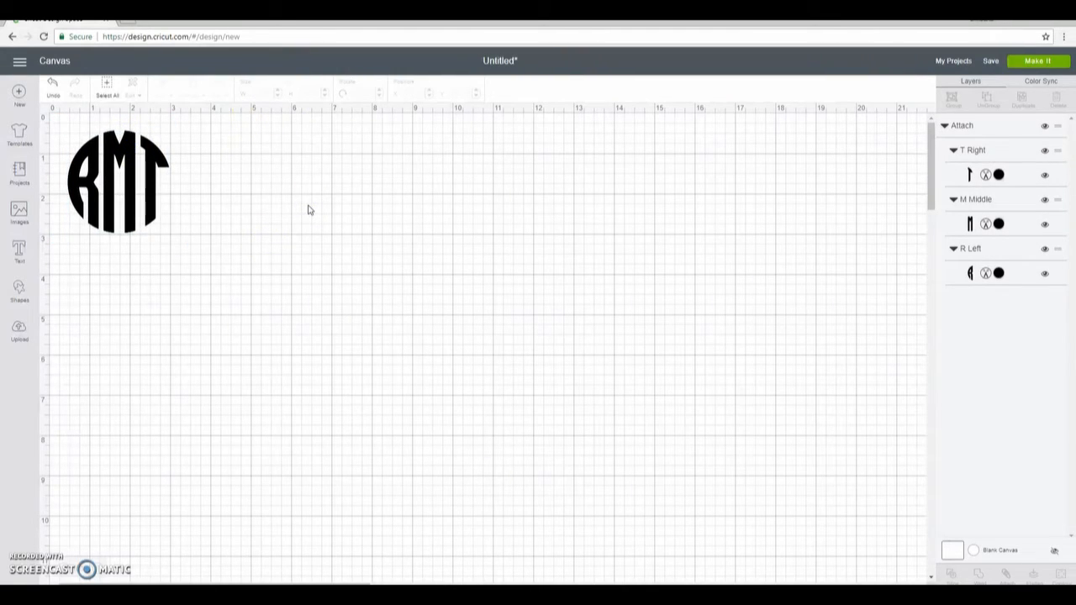